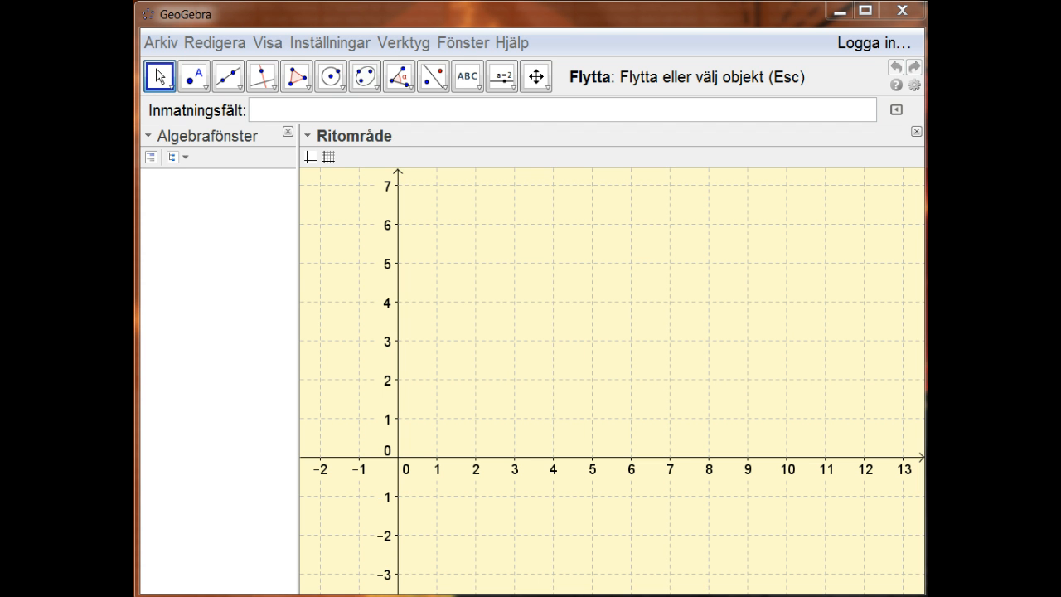
# Step: Show the Kalkylblad view and widen it so that columns A to E are displayed
pyautogui.click(268, 43)
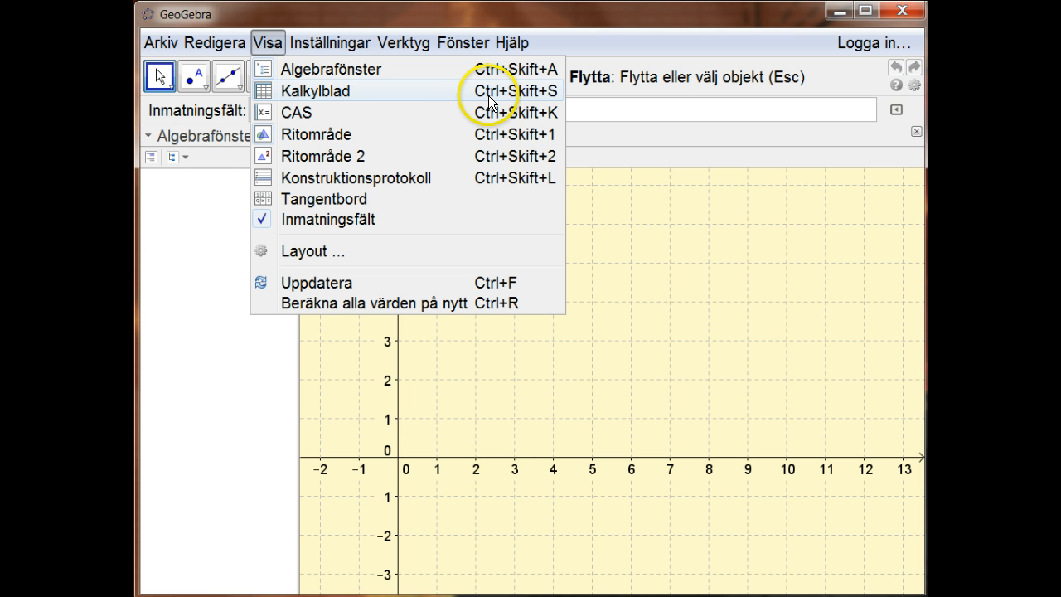
pyautogui.click(551, 99)
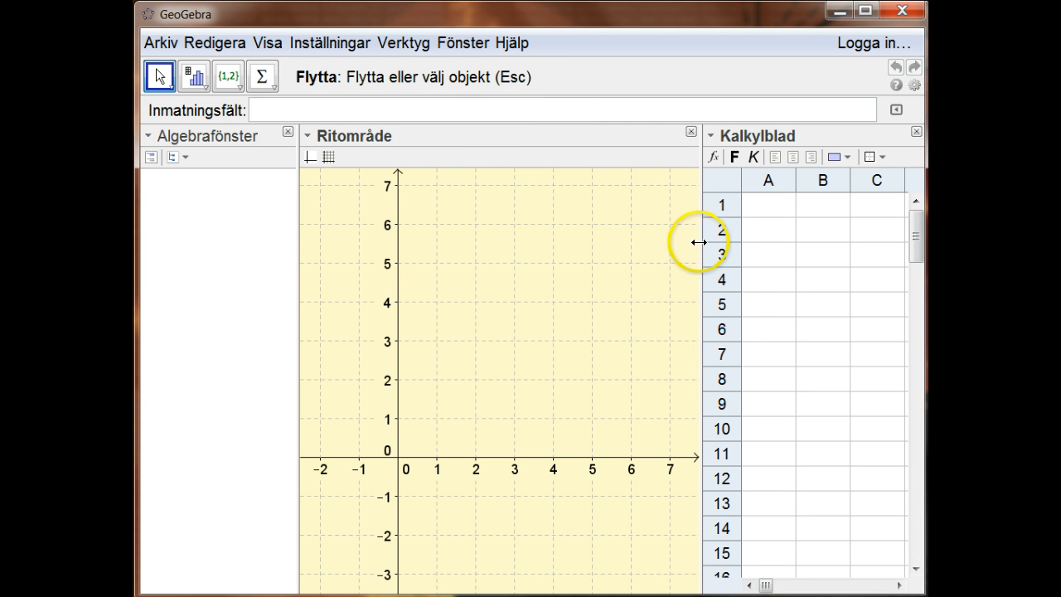
pyautogui.moveTo(703, 241); pyautogui.dragTo(599, 240)
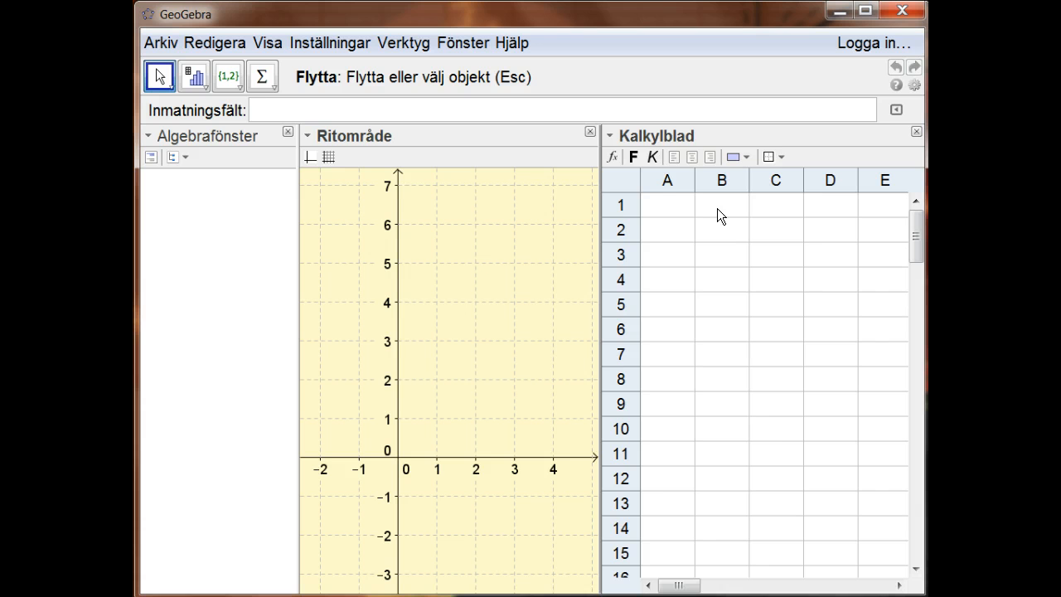
# Step: Enter 1 in cell A1 and 2 in cell A2 of the spreadsheet
pyautogui.click(674, 213)
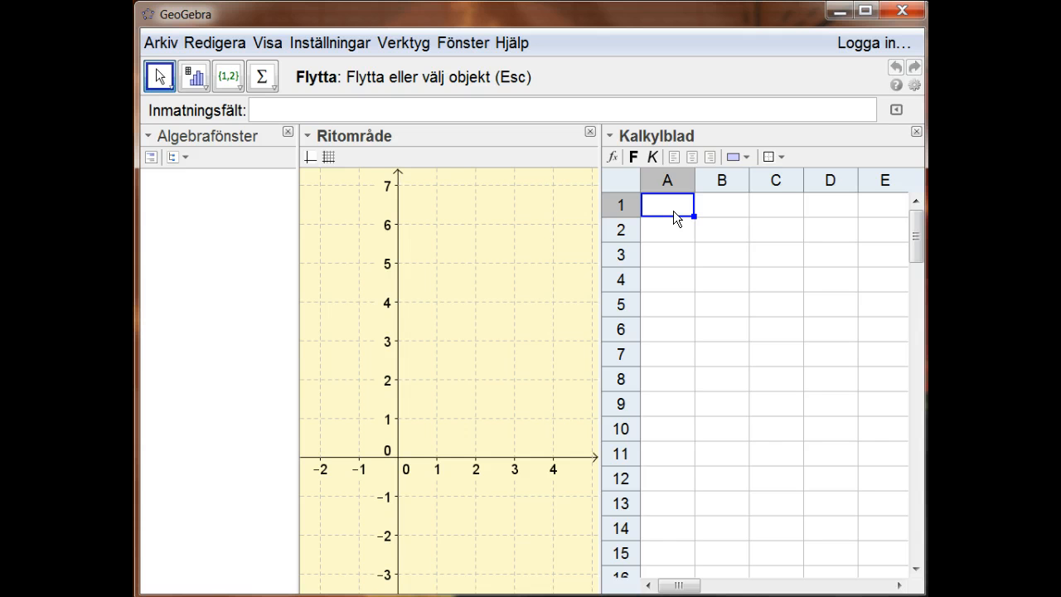
pyautogui.write('1')
pyautogui.press('Return')
pyautogui.write('2')
pyautogui.press('Return')
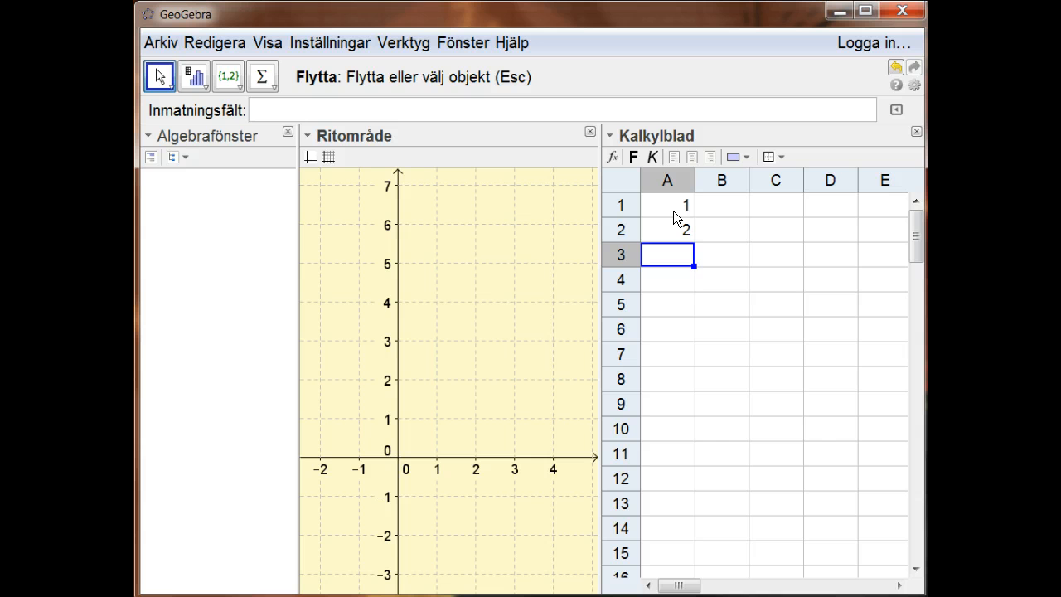
# Step: Extend the number series from cells A1:A2 down to cell A14
pyautogui.moveTo(671, 211); pyautogui.dragTo(671, 230)
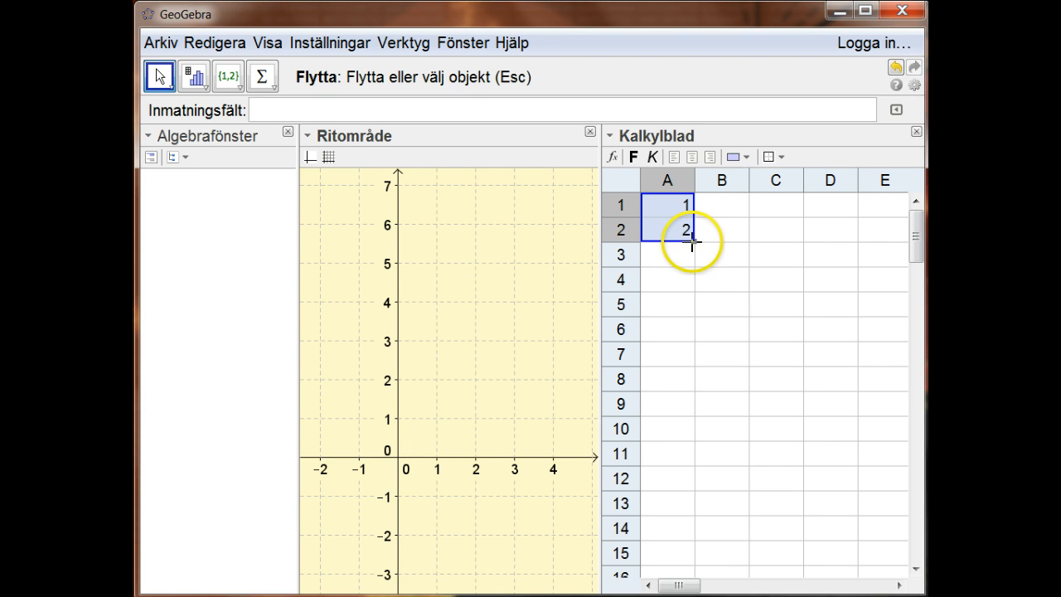
pyautogui.moveTo(692, 246); pyautogui.dragTo(695, 254)
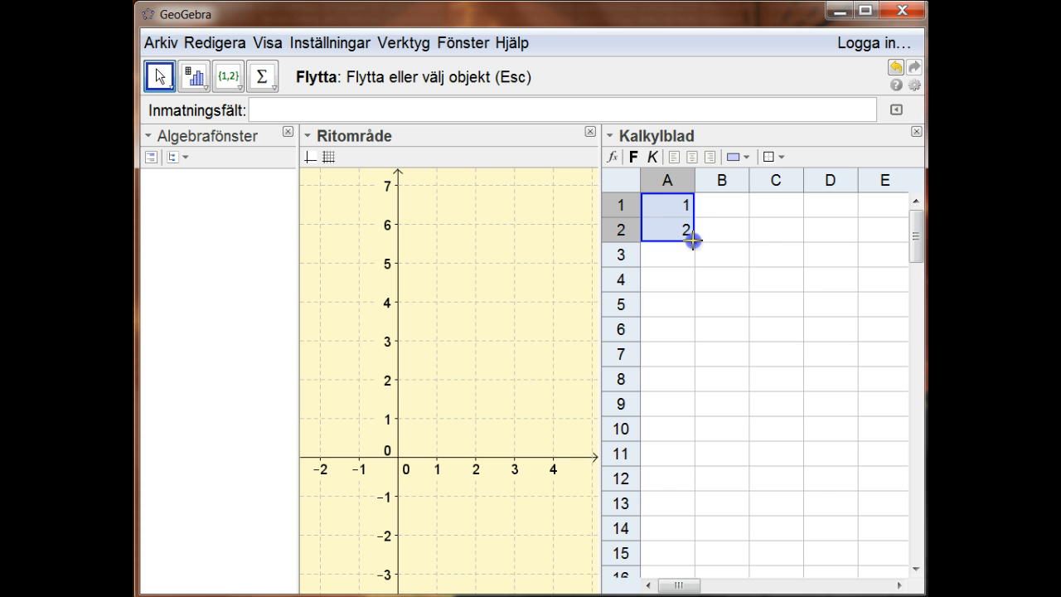
pyautogui.moveTo(692, 241); pyautogui.dragTo(671, 519)
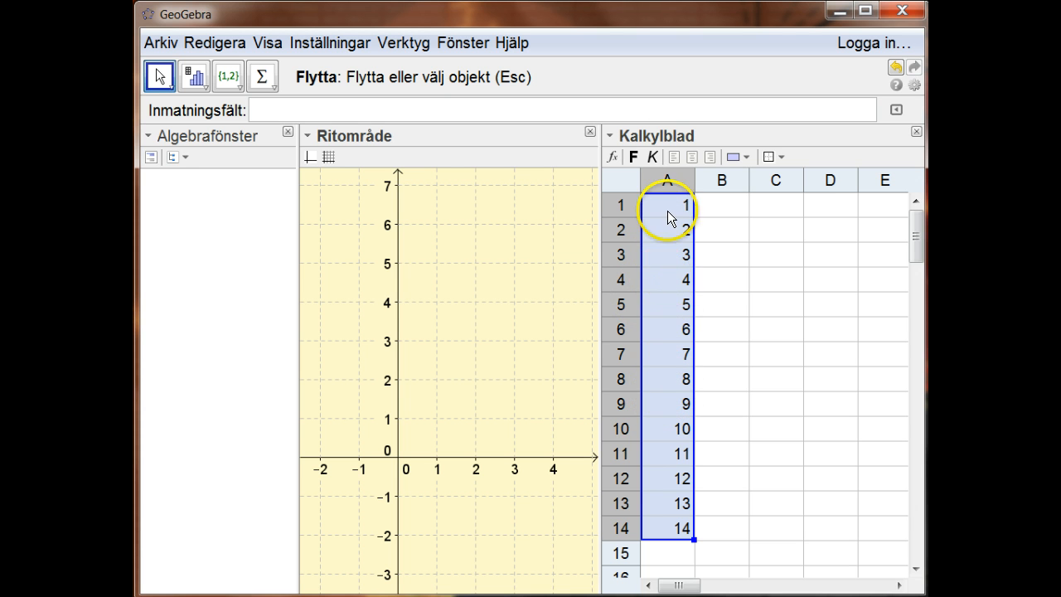
# Step: Display the spreadsheet's formula bar, keeping its style bar shown
pyautogui.click(611, 135)
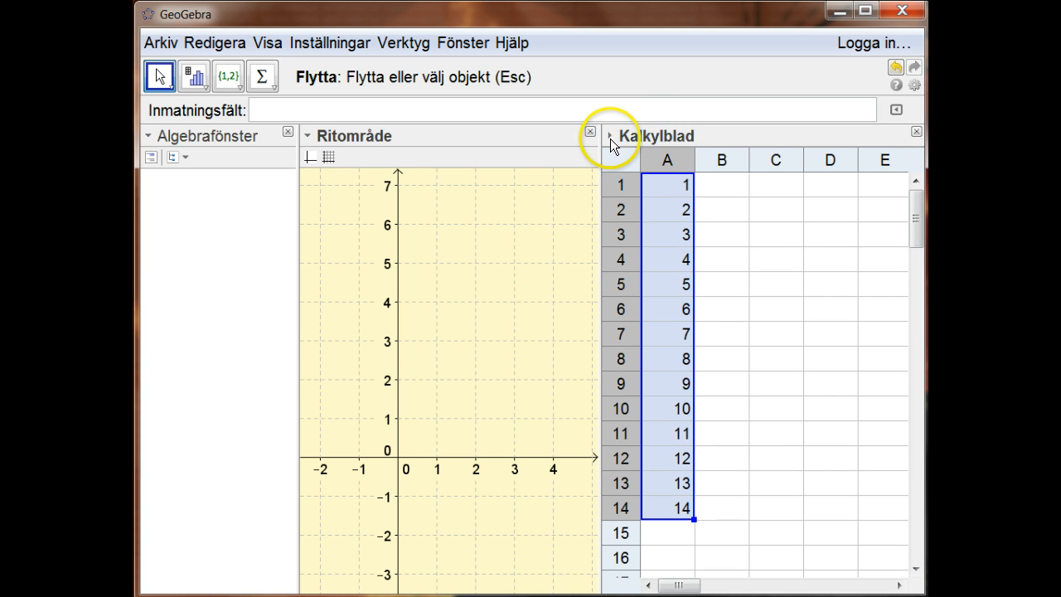
pyautogui.click(611, 137)
pyautogui.click(610, 137)
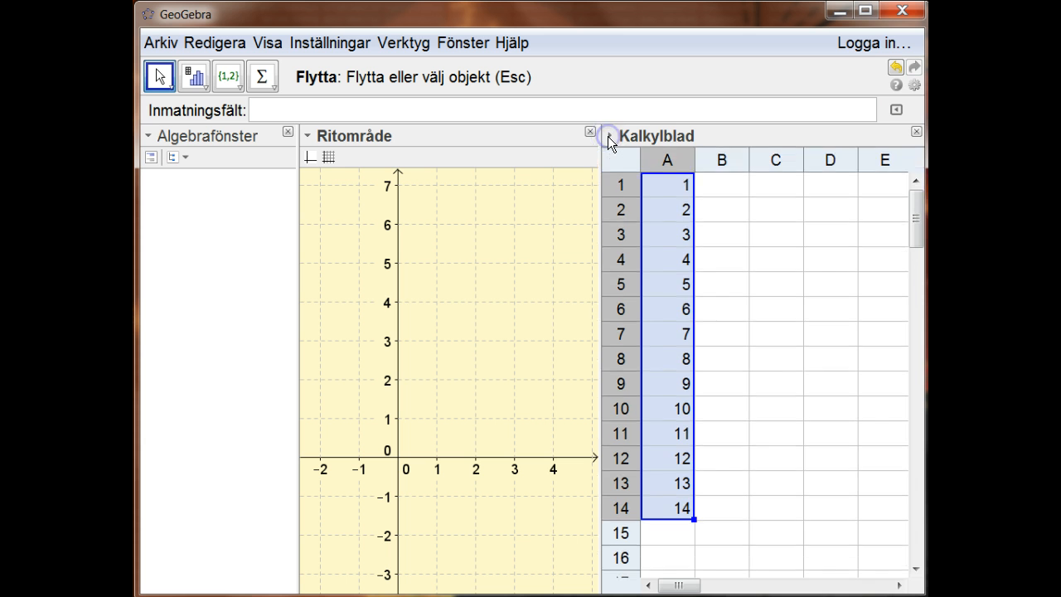
pyautogui.click(610, 138)
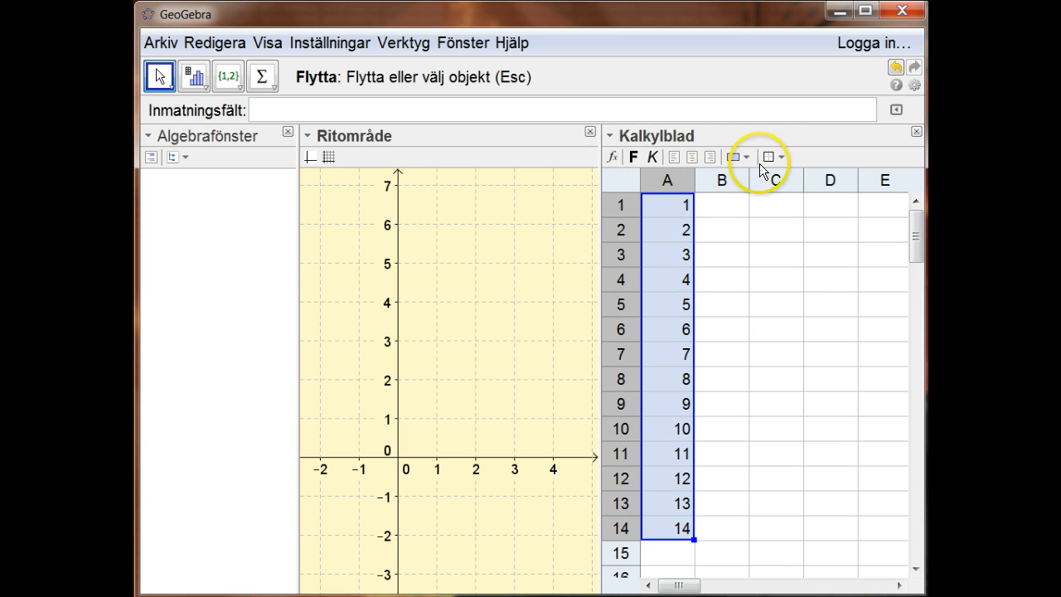
pyautogui.click(612, 158)
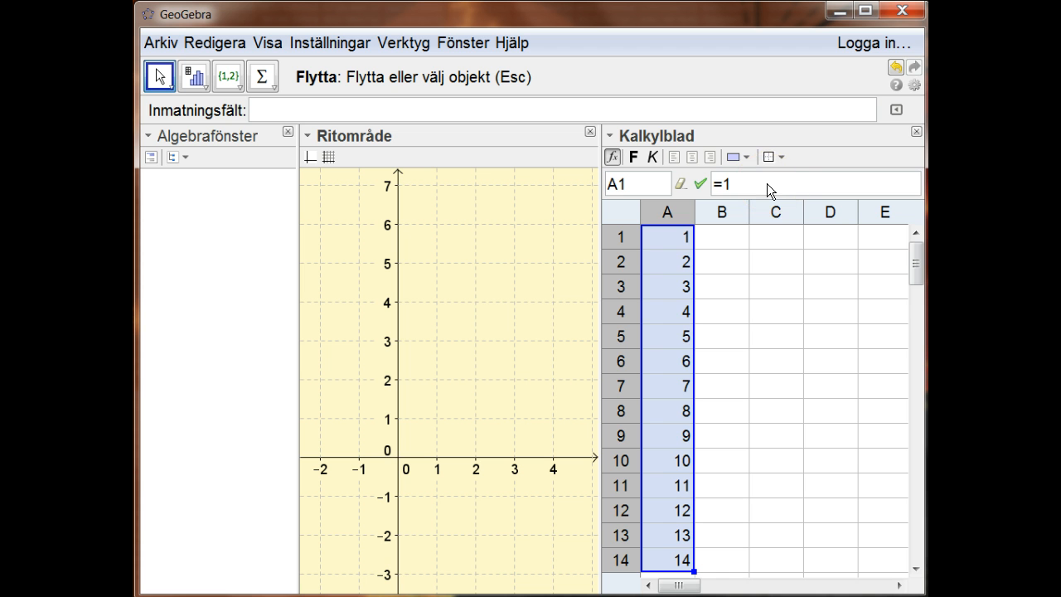
# Step: Examine the contents of cells A6, A1 and A2 to see how the filled series is defined
pyautogui.click(667, 360)
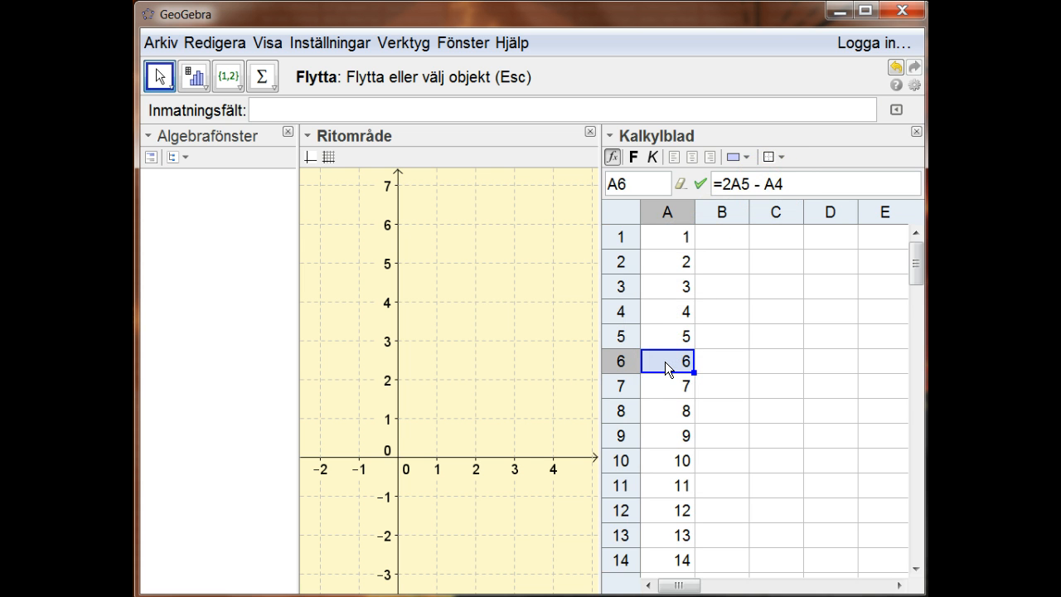
pyautogui.click(730, 191)
pyautogui.click(653, 340)
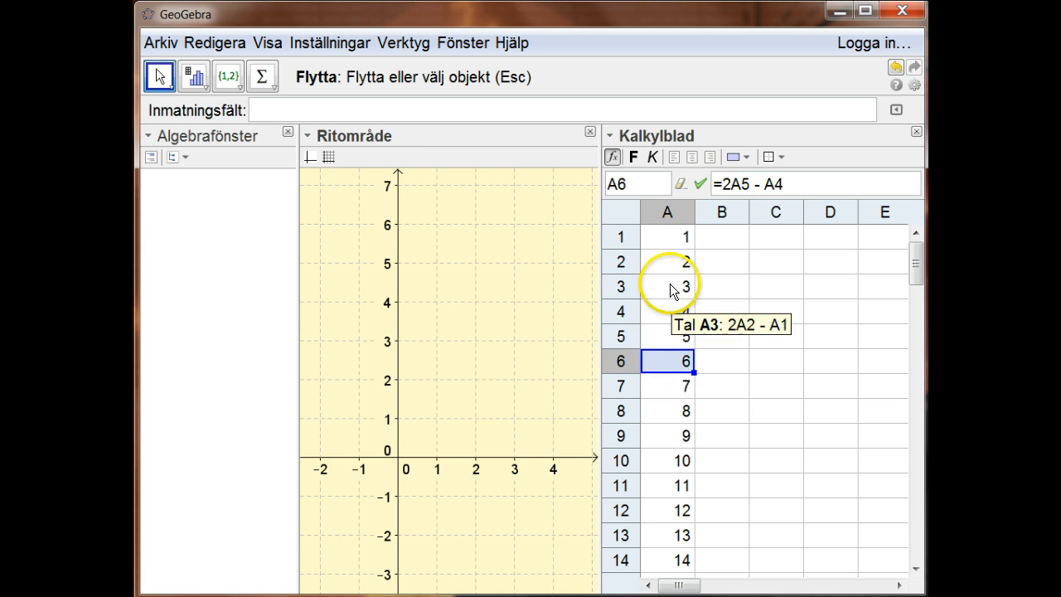
pyautogui.click(672, 238)
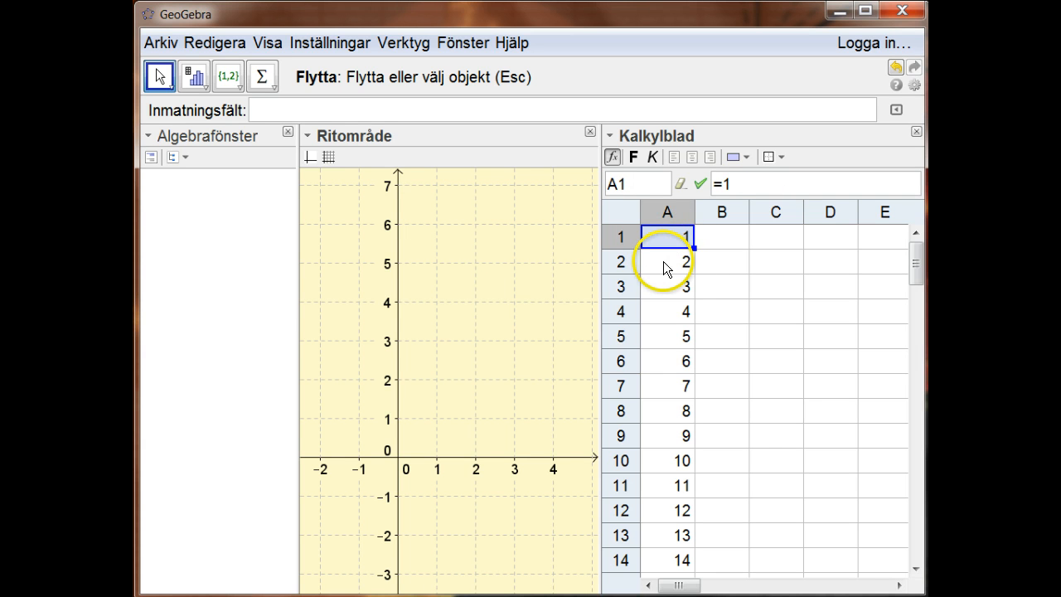
pyautogui.click(663, 261)
# Step: Change the value of cell A1 to 0.5 in the formula bar
pyautogui.click(662, 237)
pyautogui.click(755, 185)
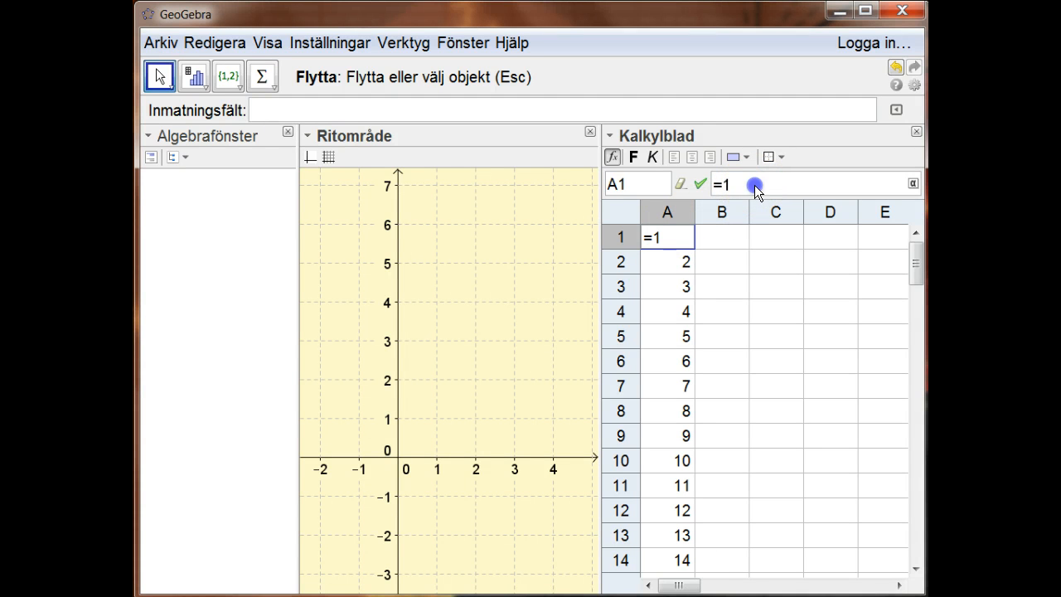
pyautogui.write('0.5')
pyautogui.press('Left')
pyautogui.press('Left')
pyautogui.press('Left')
pyautogui.press('BackSpace')
pyautogui.press('Right')
pyautogui.press('Right')
pyautogui.press('Right')
pyautogui.press('Return')
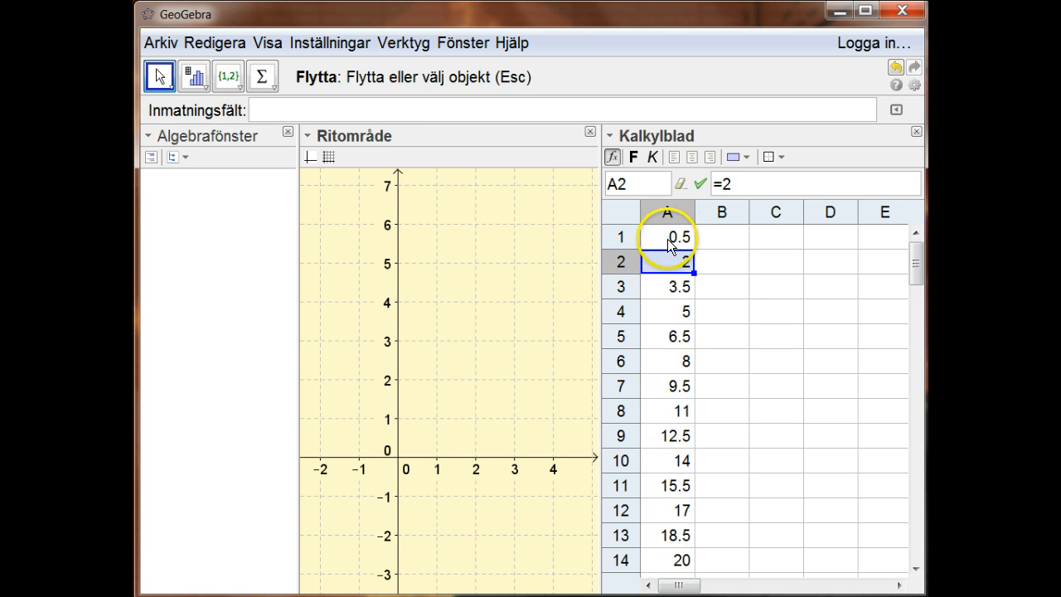
# Step: Set cell A1 back to 1 in the formula bar
pyautogui.click(670, 240)
pyautogui.click(742, 183)
pyautogui.moveTo(743, 184); pyautogui.dragTo(719, 184)
pyautogui.write('1')
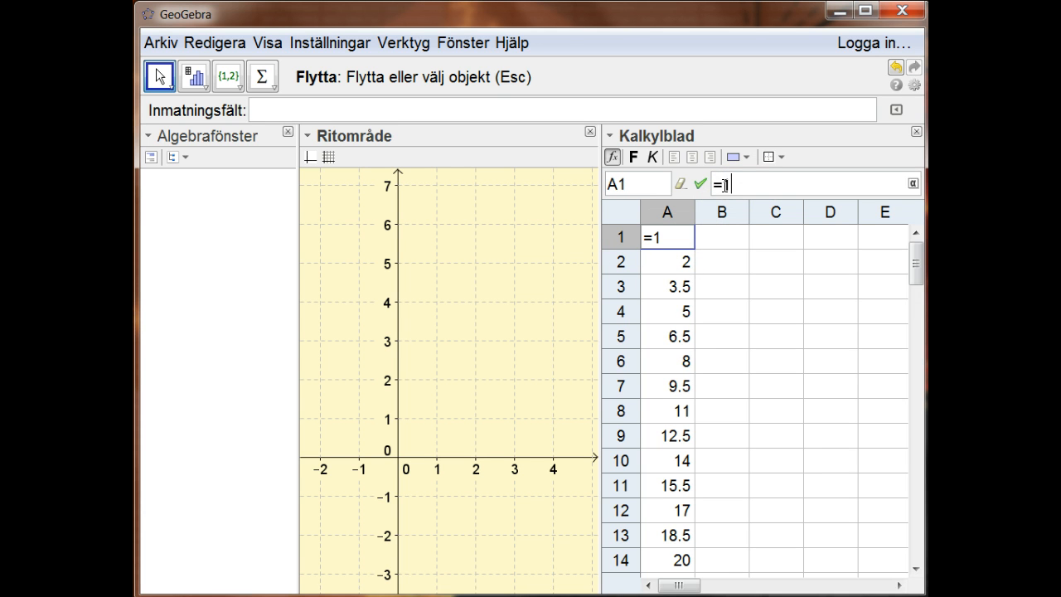
pyautogui.press('Return')
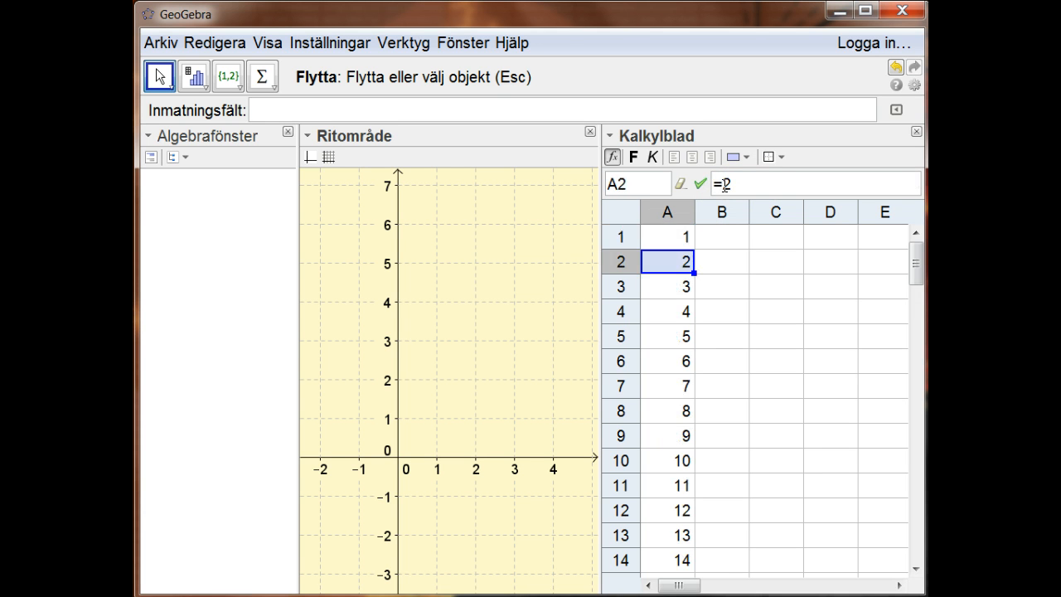
# Step: Enter the formula =log(A1) in cell B1 and fill it down to cell B14
pyautogui.click(723, 240)
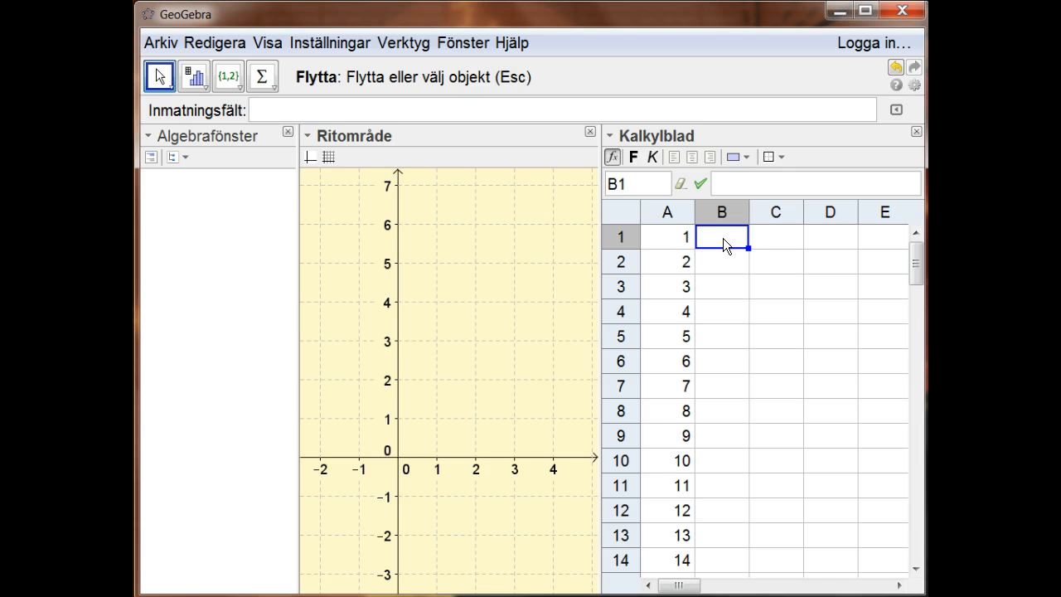
pyautogui.write('=log(A')
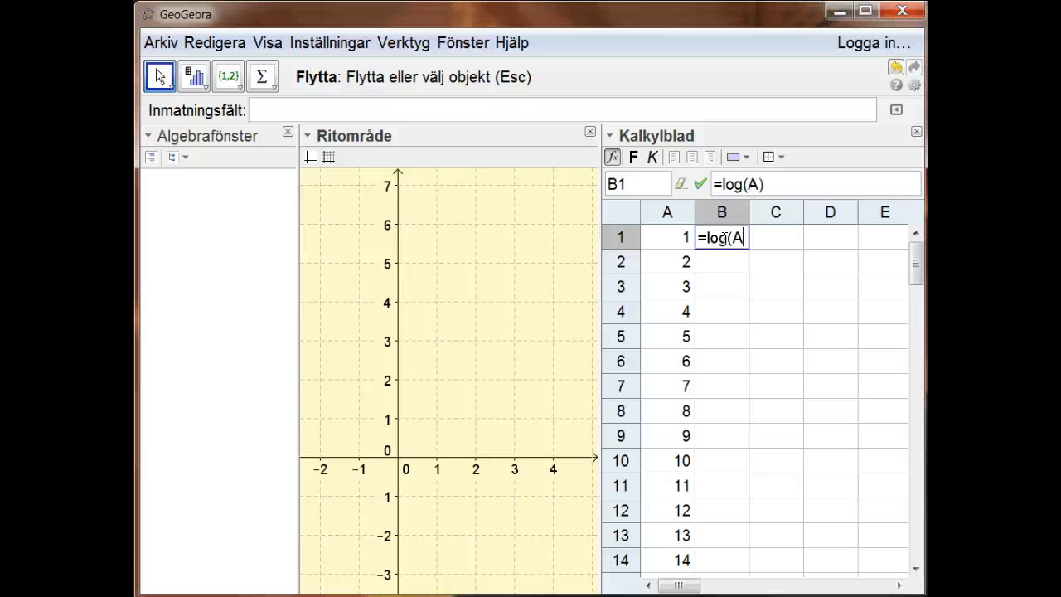
pyautogui.write('1')
pyautogui.press('Return')
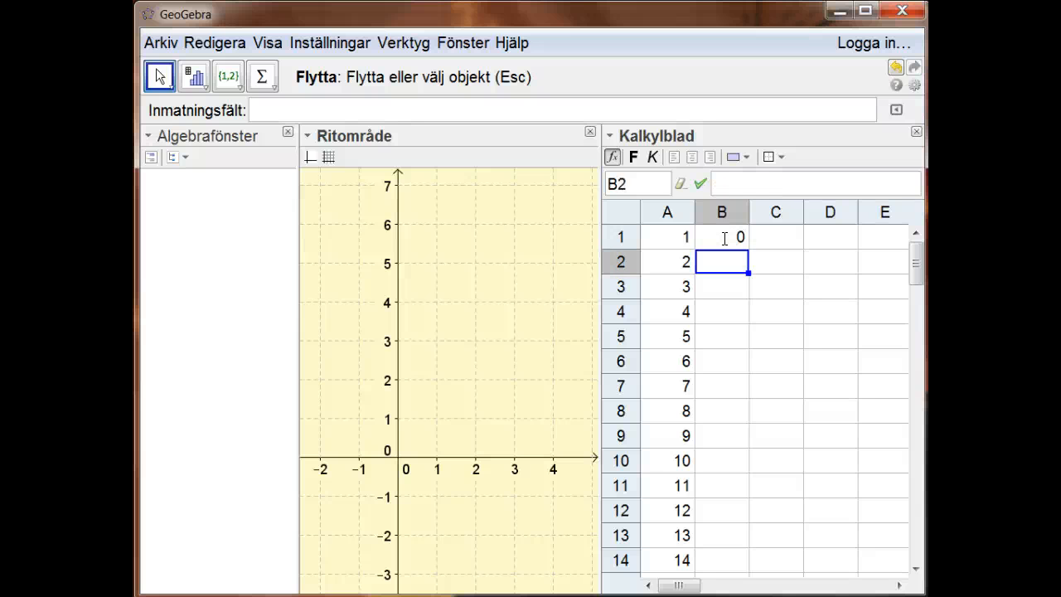
pyautogui.click(722, 239)
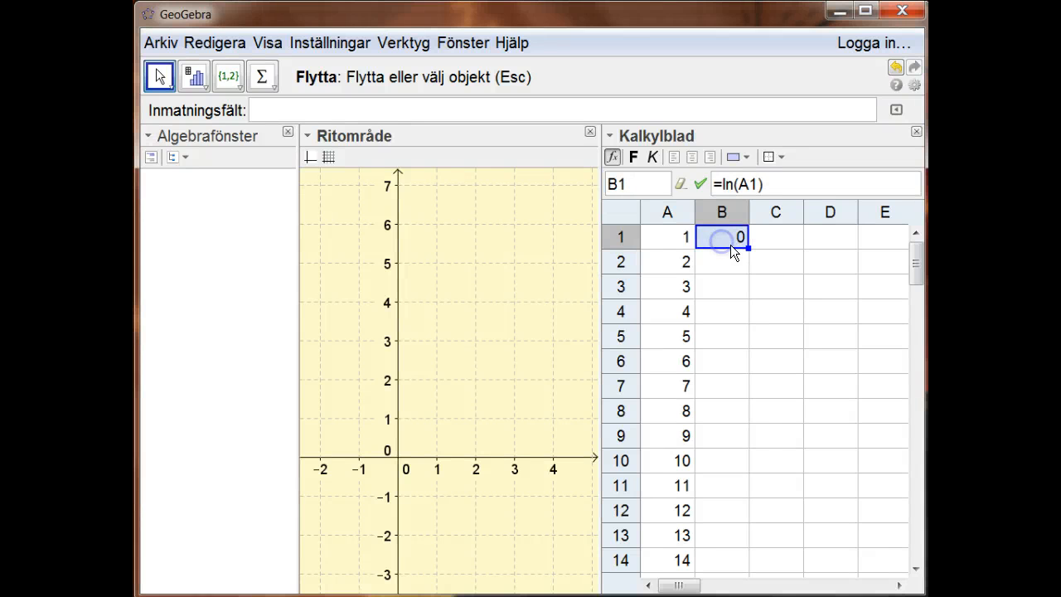
pyautogui.moveTo(749, 249); pyautogui.dragTo(737, 556)
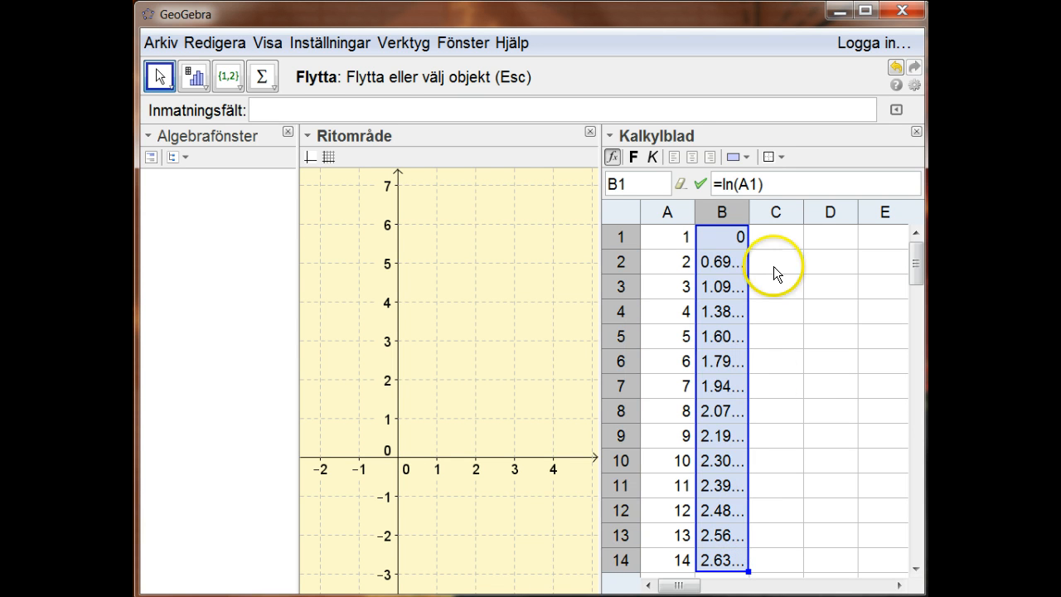
# Step: Draw a circle centred at (1, 6) through the point (2, 6) in the drawing area, and undo it
pyautogui.click(775, 241)
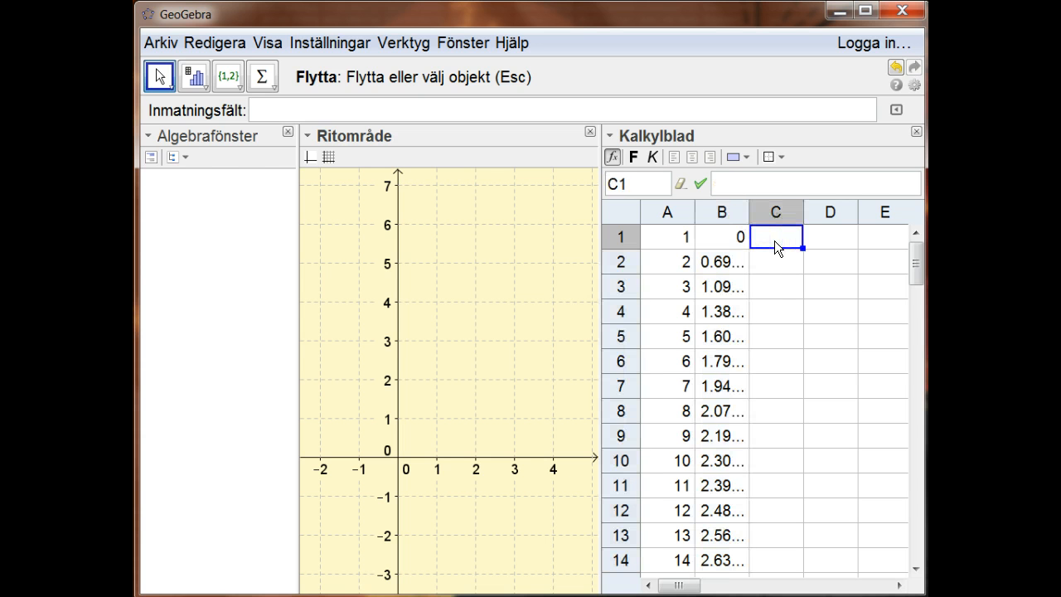
pyautogui.click(544, 250)
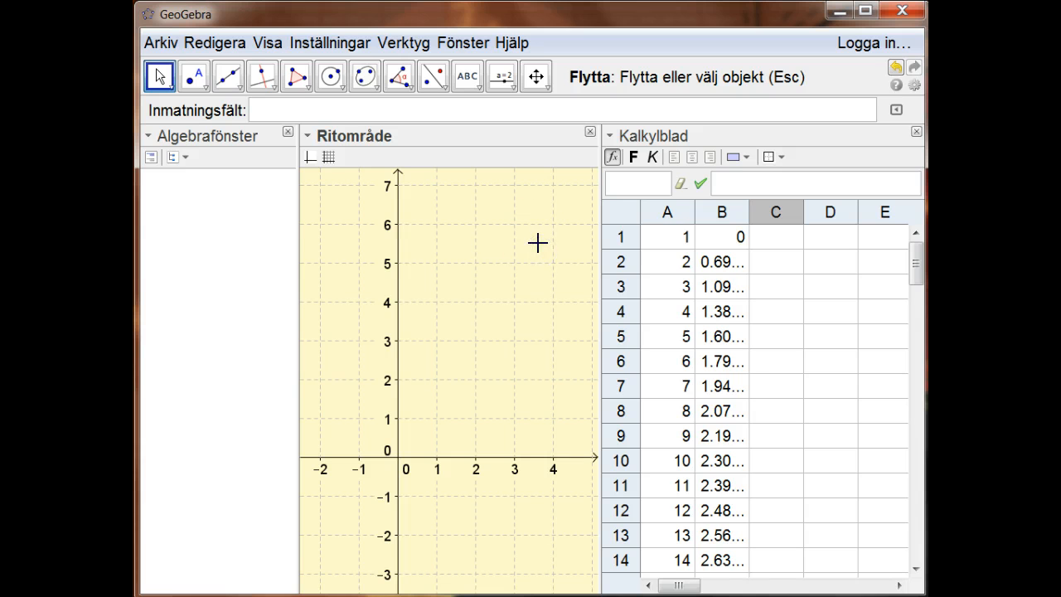
pyautogui.click(331, 78)
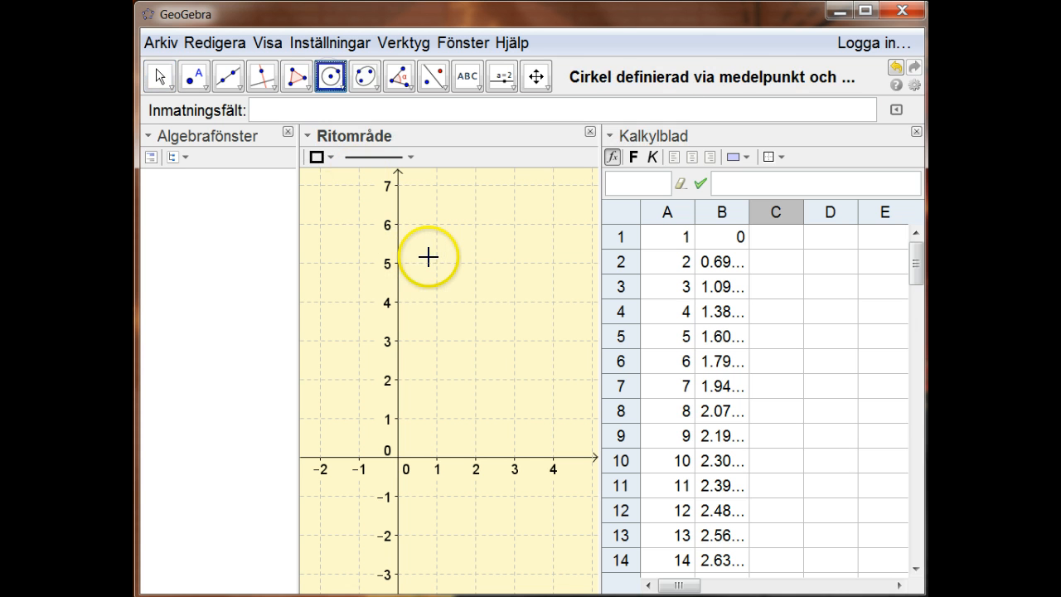
pyautogui.click(437, 224)
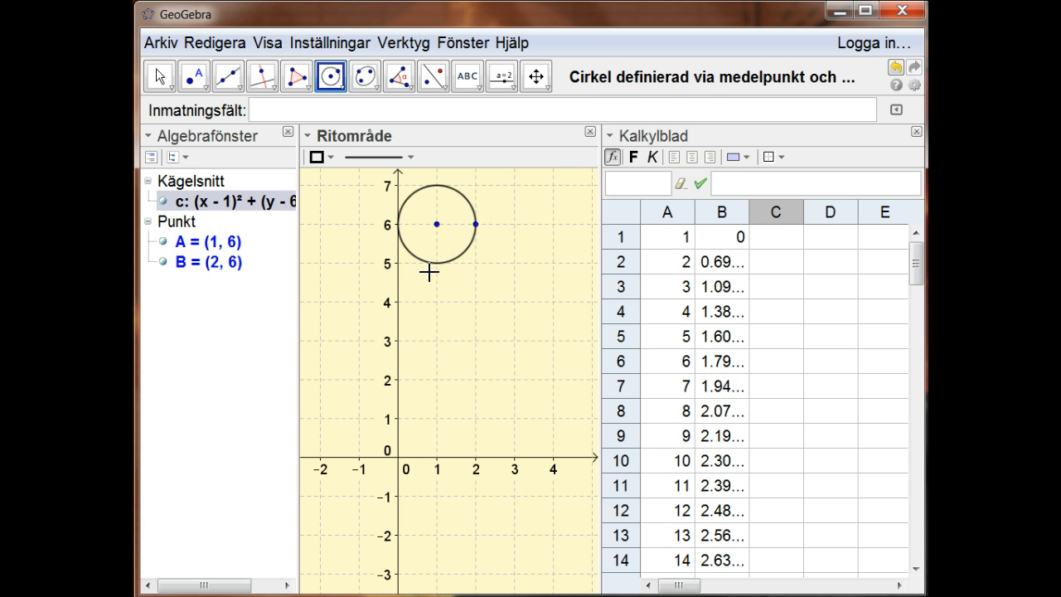
pyautogui.press('Escape')
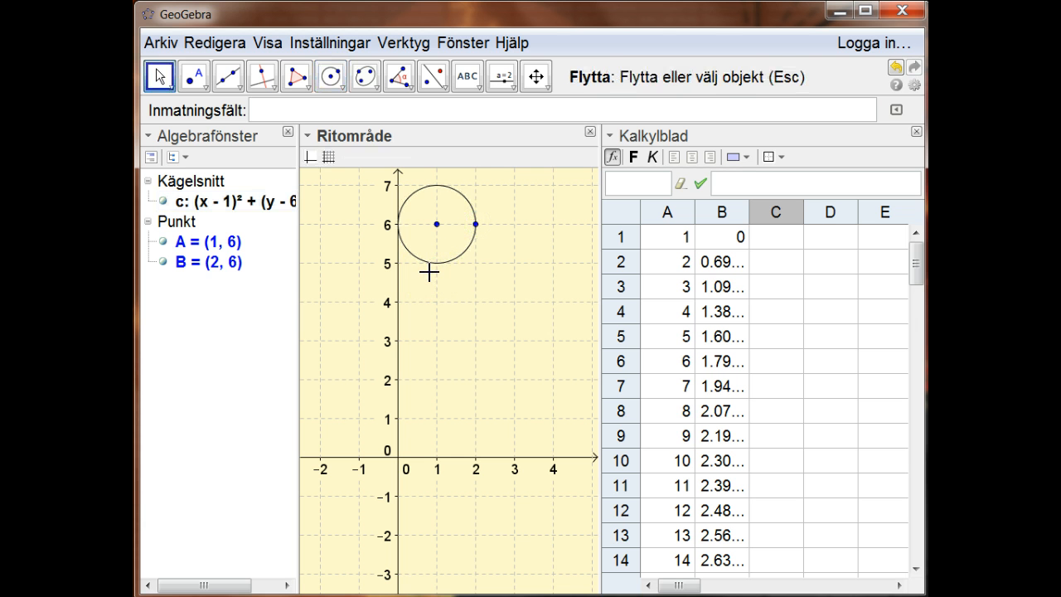
pyautogui.hotkey('ctrl', 'z')
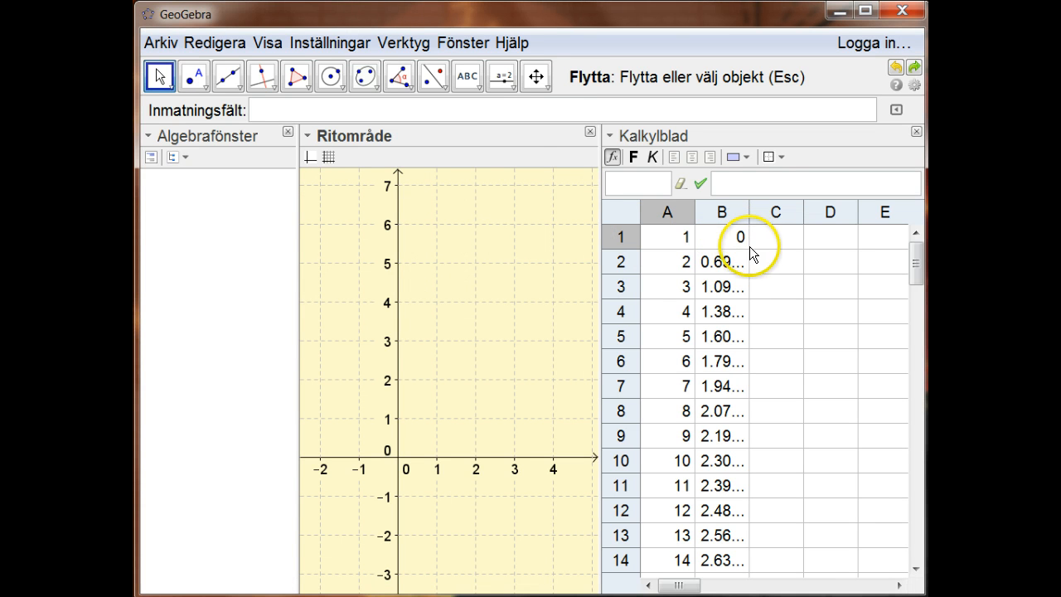
# Step: Create a circle with centre (1,1) and radius 2 using the Cirkel[<Punkt>, <Tal>] command
pyautogui.click(523, 111)
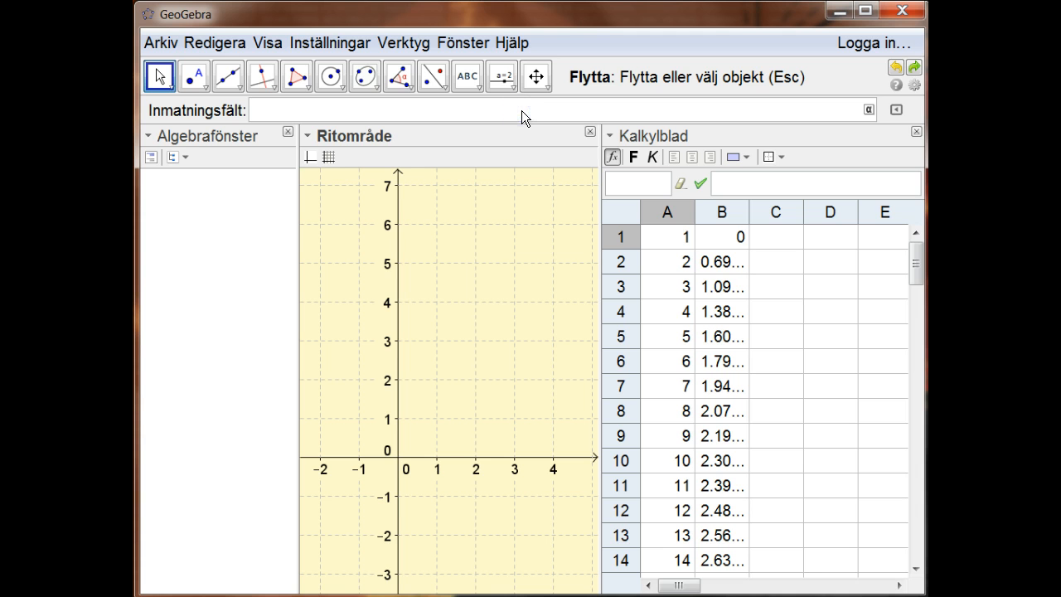
pyautogui.write('Cir')
pyautogui.press('Return')
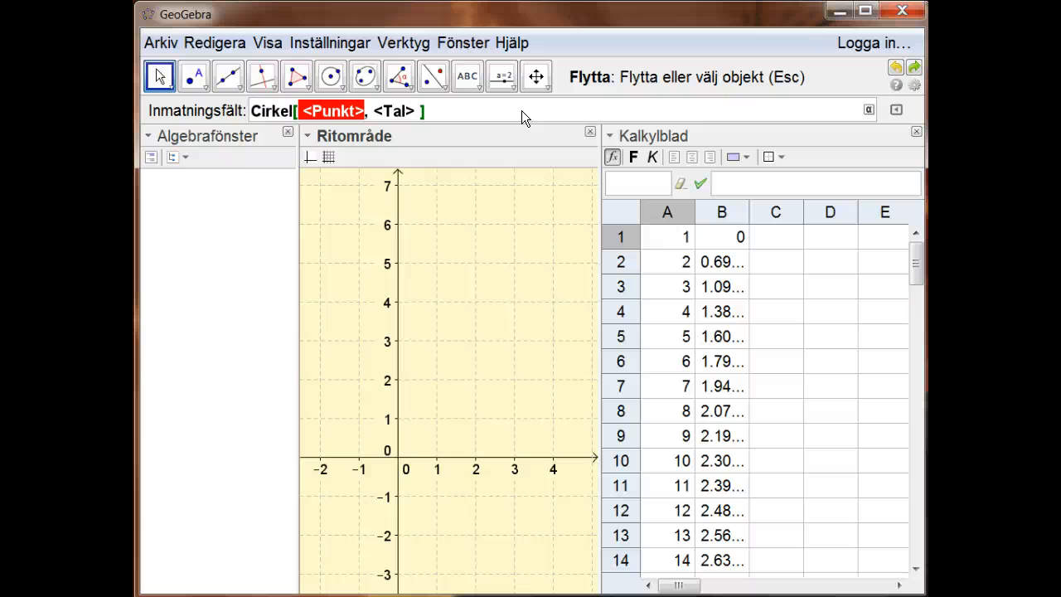
pyautogui.write('(1,1)')
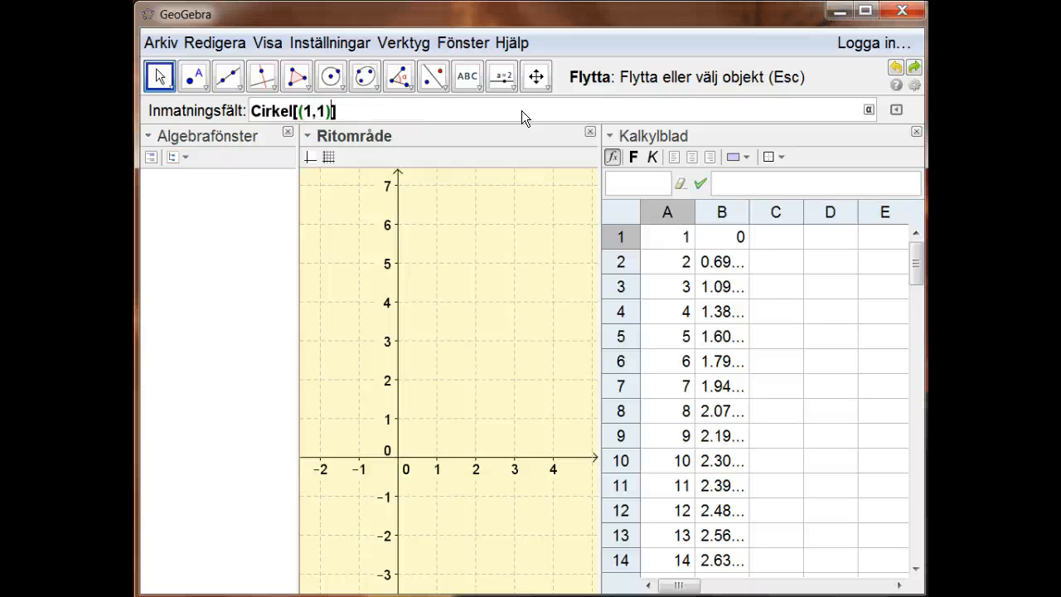
pyautogui.write(', 2')
pyautogui.press('Return')
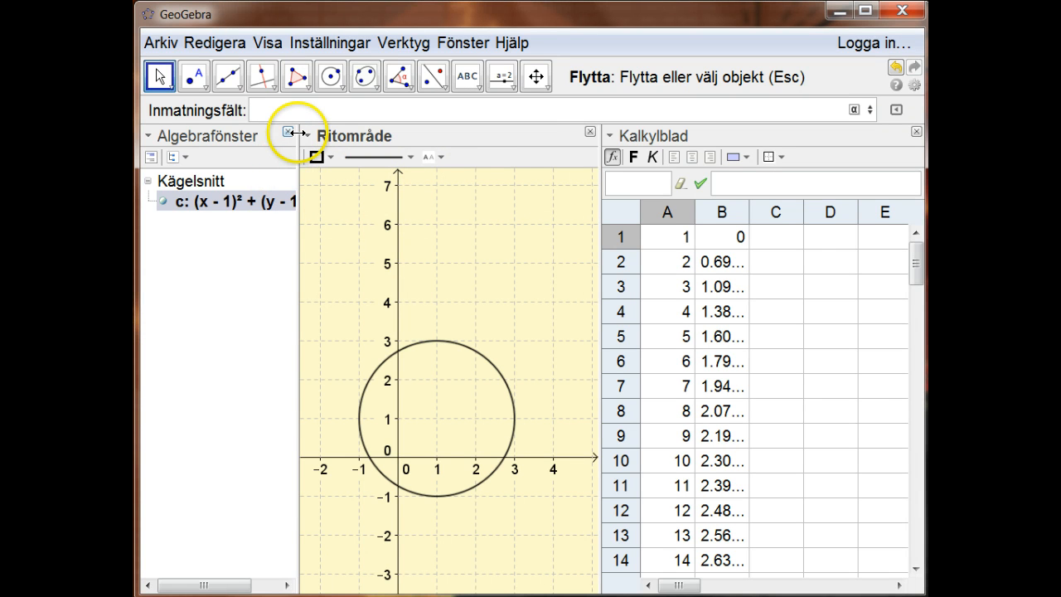
# Step: Browse the suggested Cirkel command variants for "Cir" in the input field, and clear the entry
pyautogui.write('Circe')
pyautogui.press('BackSpace')
pyautogui.press('BackSpace')
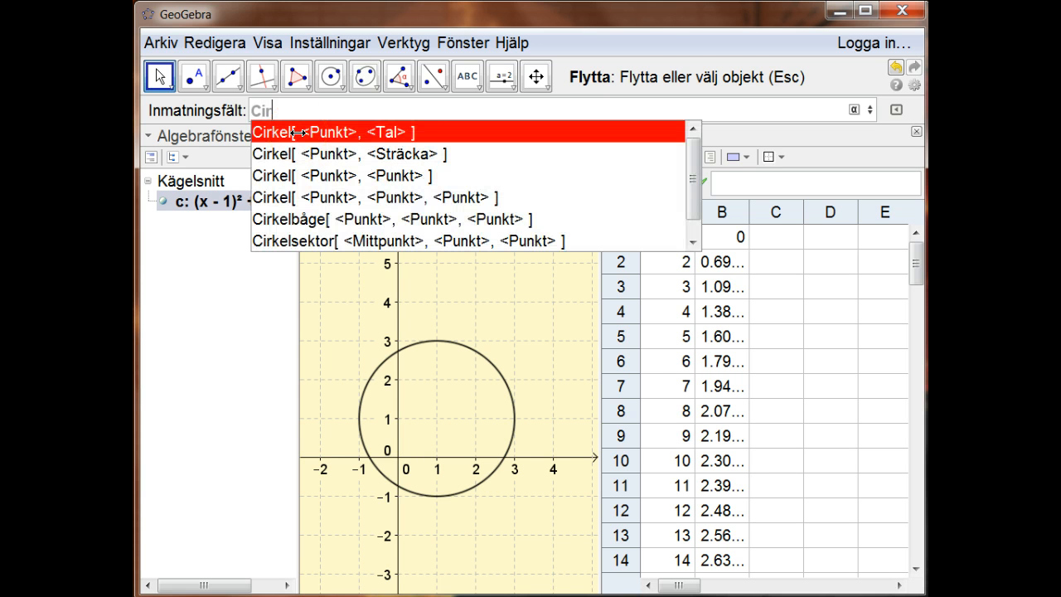
pyautogui.press('Down')
pyautogui.press('Down')
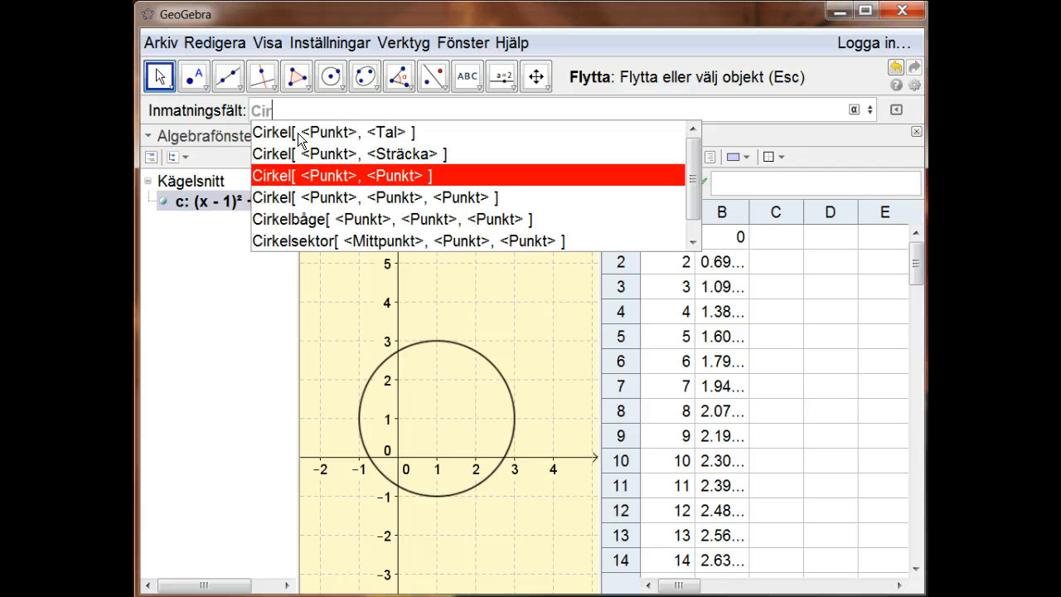
pyautogui.press('Down')
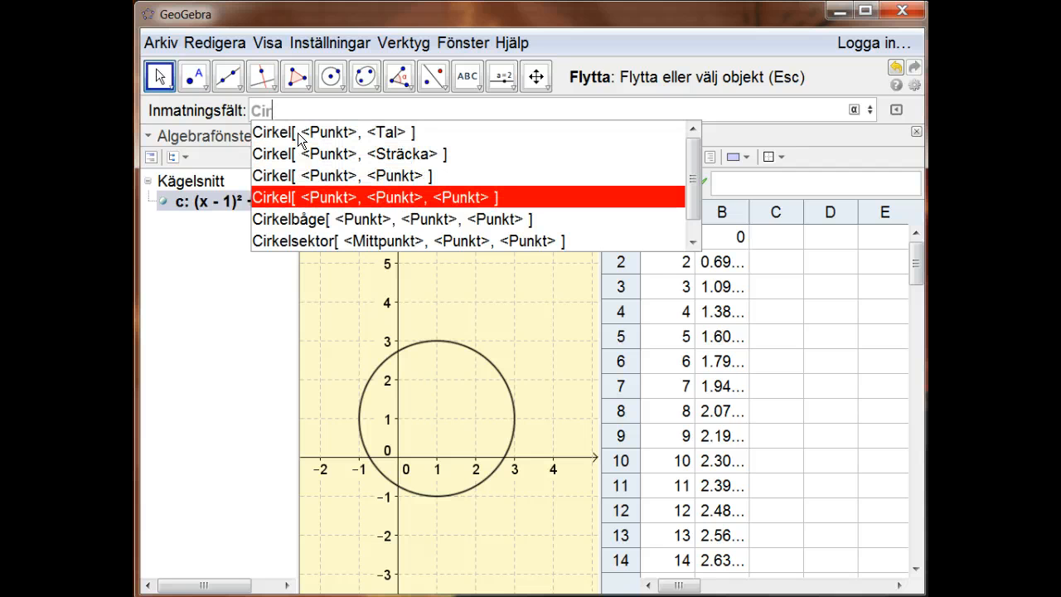
pyautogui.press('Up')
pyautogui.press('Up')
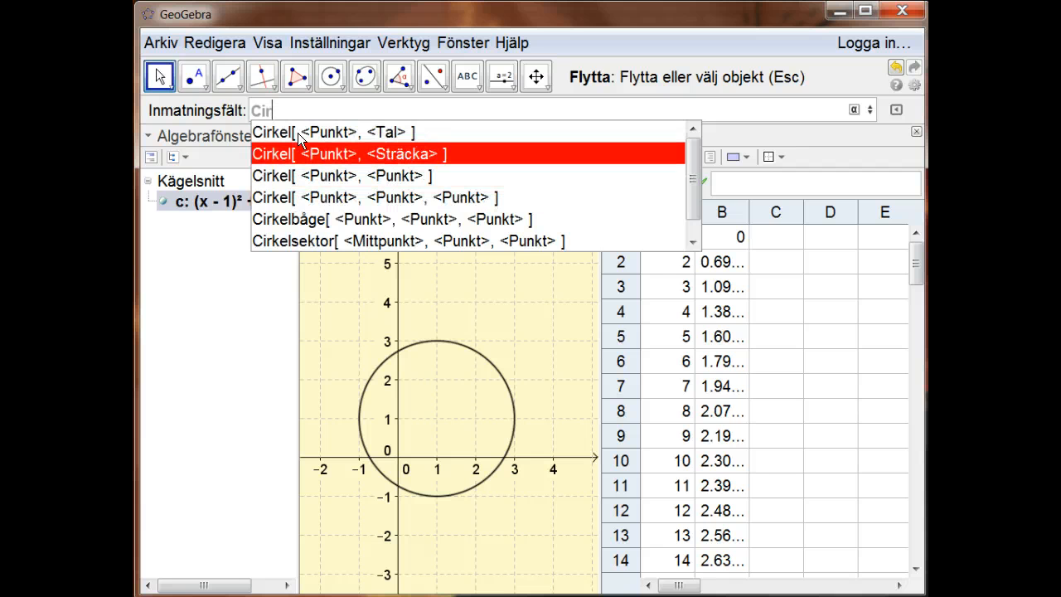
pyautogui.press('Escape')
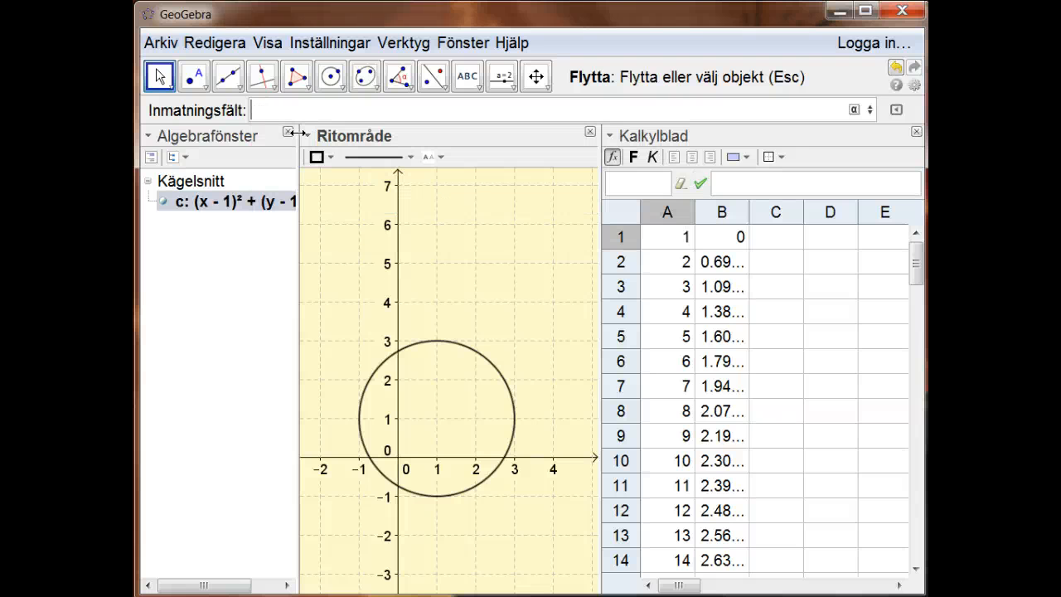
# Step: Delete the circle c listed under Kägelsnitt in the algebra view
pyautogui.click(233, 199)
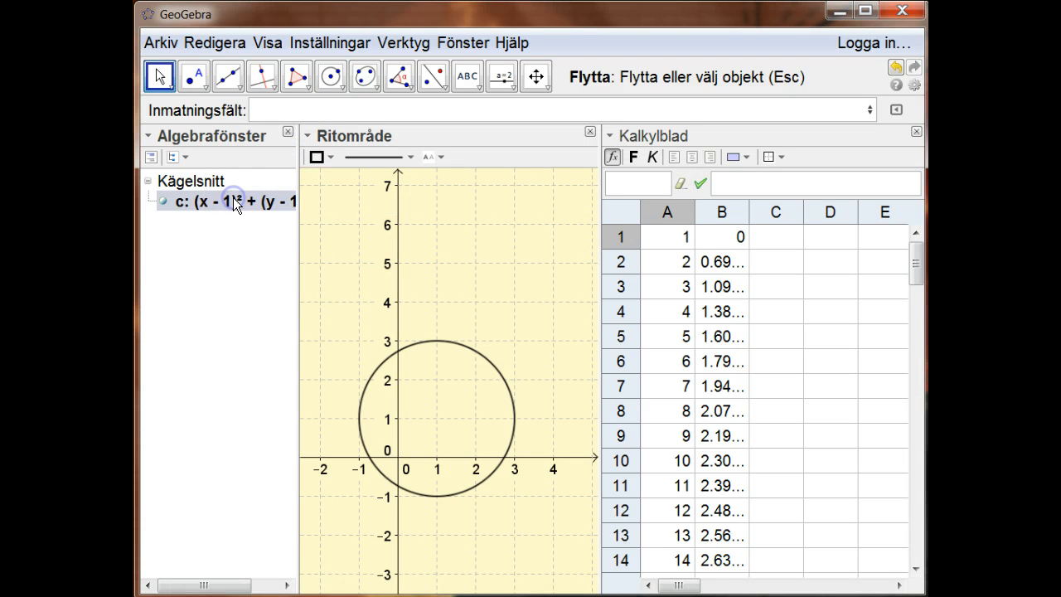
pyautogui.press('Delete')
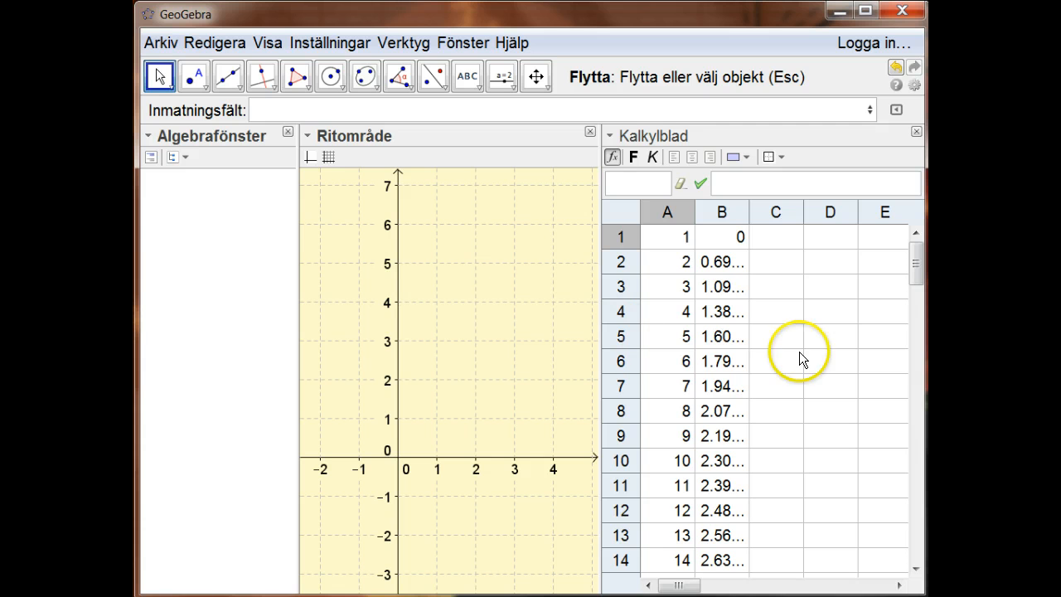
# Step: Enter the formula =Circle[(0,0), B1] in cell C1 to make a circle centred at the origin with radius B1
pyautogui.click(784, 239)
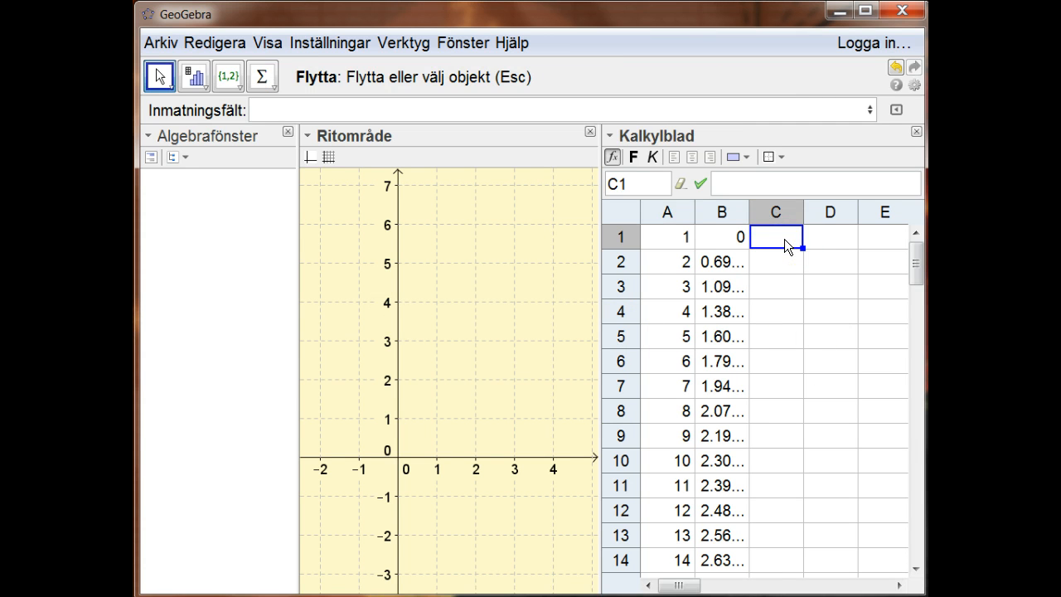
pyautogui.write('=')
pyautogui.write('Circle')
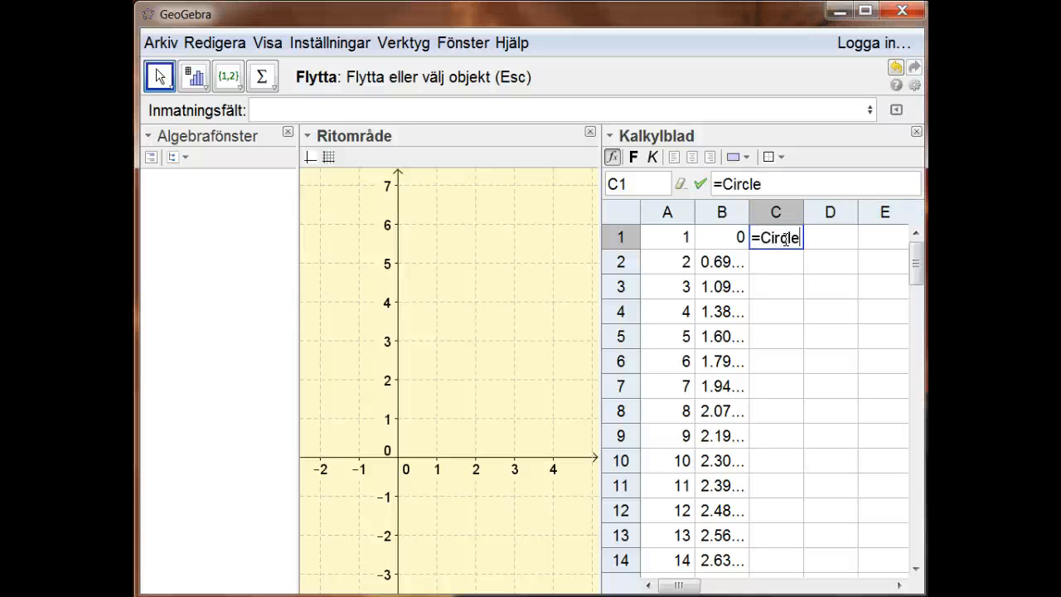
pyautogui.write('[')
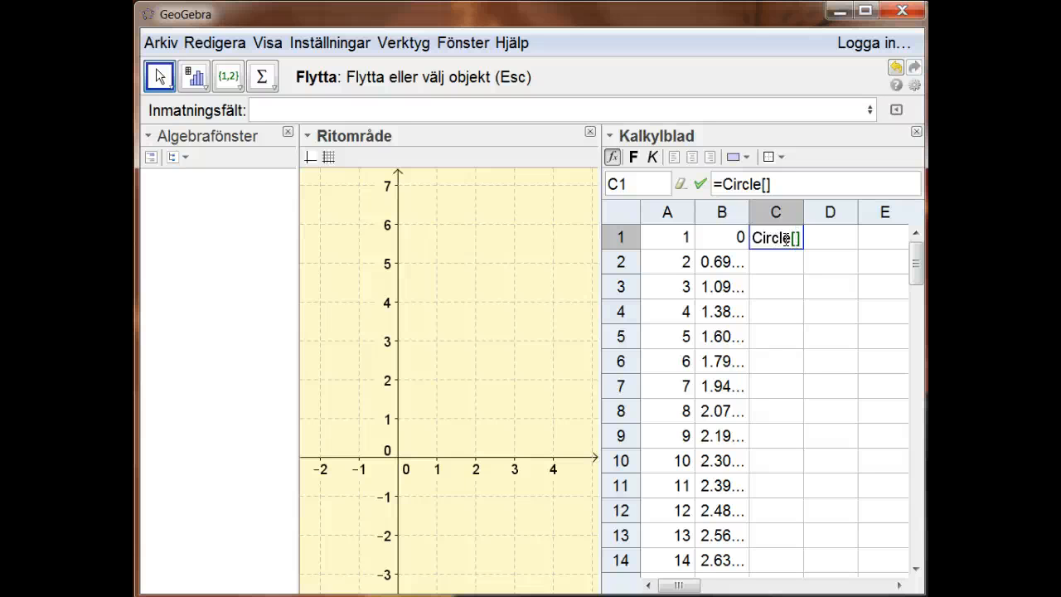
pyautogui.write('A1')
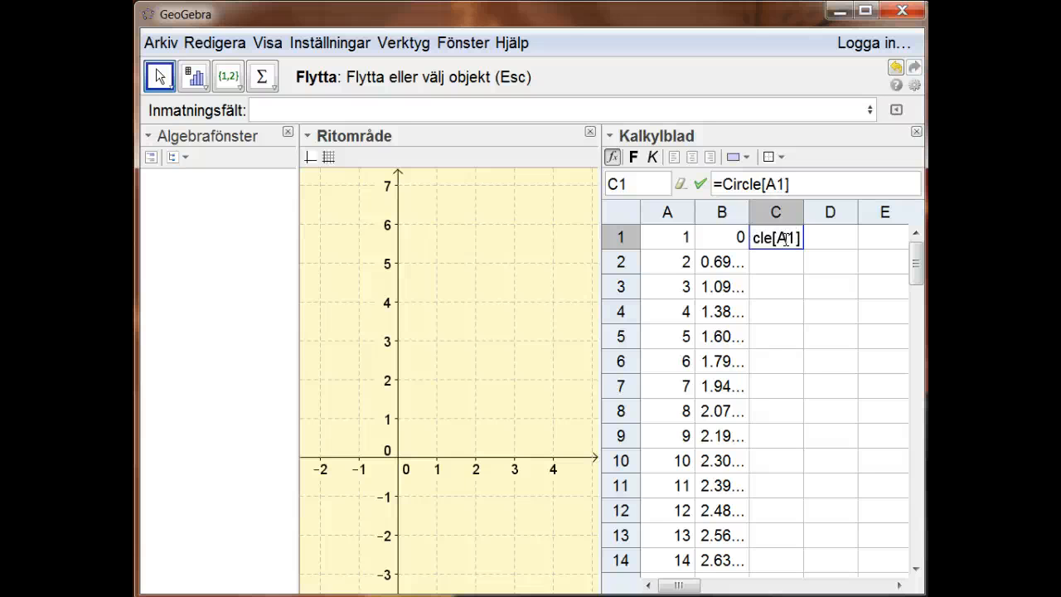
pyautogui.press('BackSpace')
pyautogui.press('BackSpace')
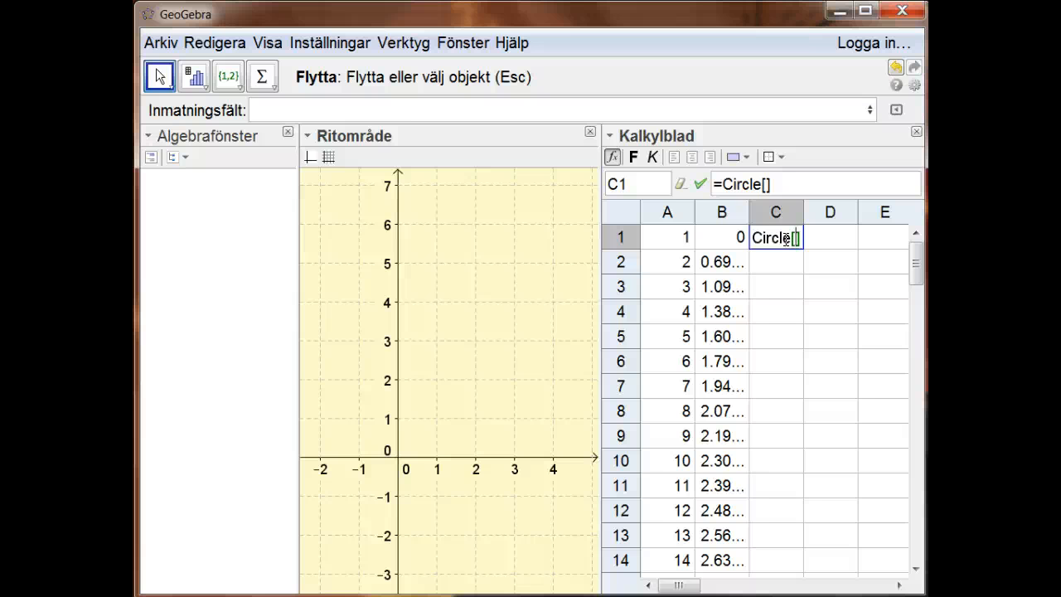
pyautogui.write('(0')
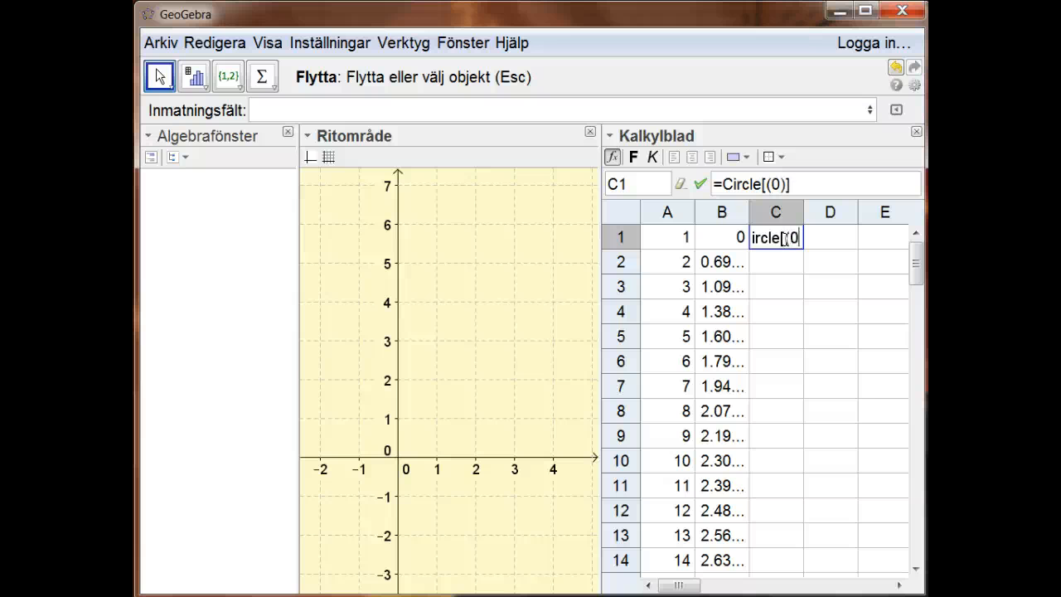
pyautogui.write(',0')
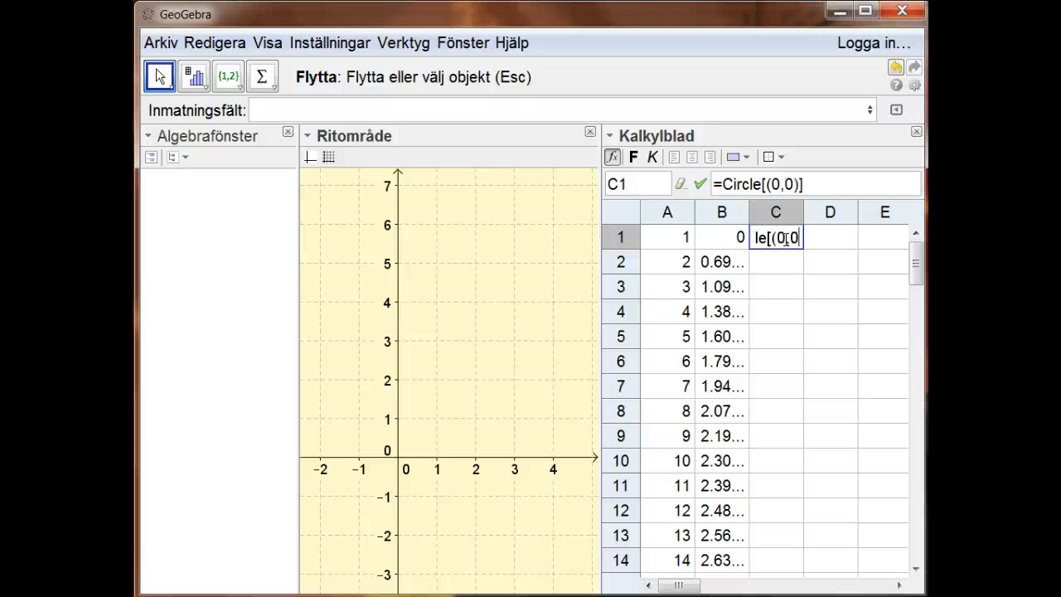
pyautogui.write(')')
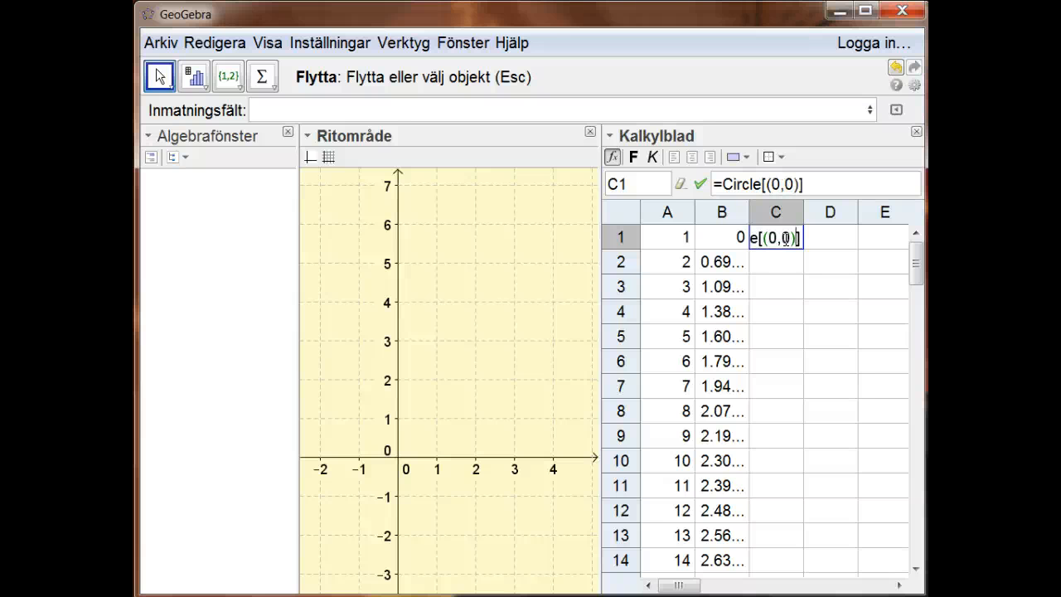
pyautogui.write(', ')
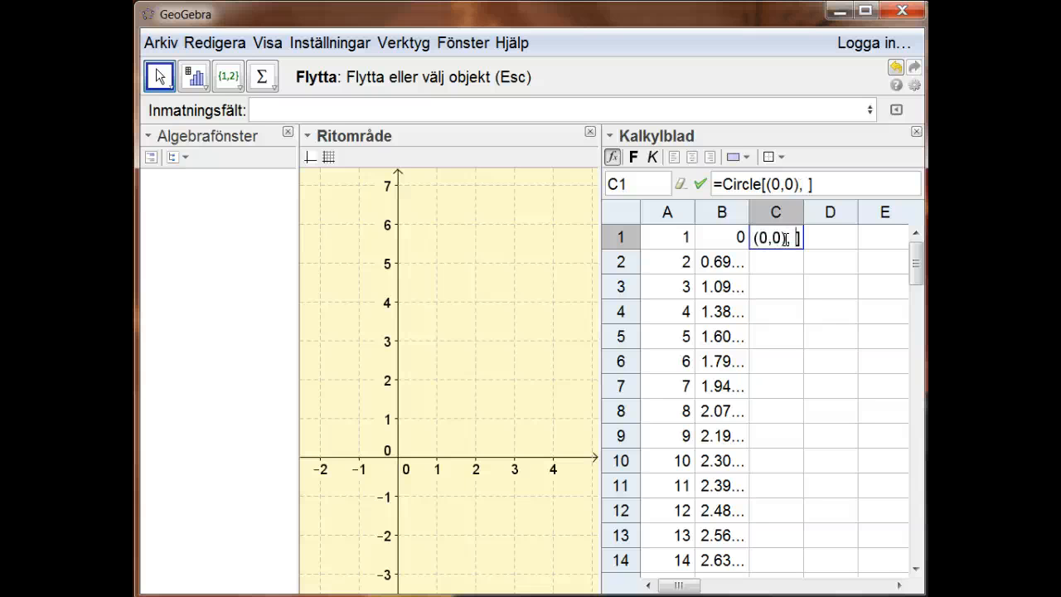
pyautogui.write('B1')
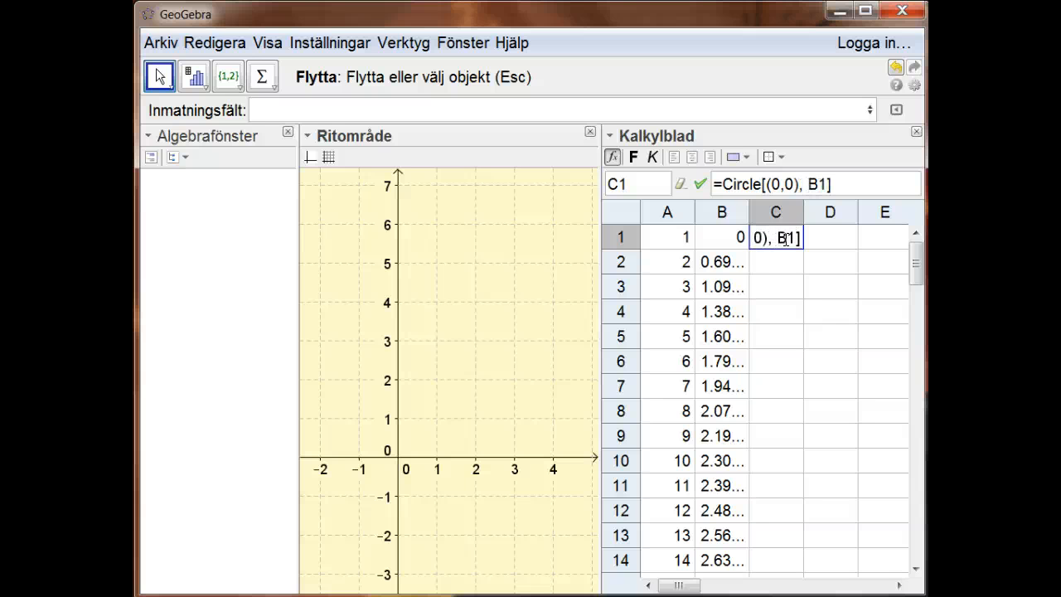
pyautogui.press('Return')
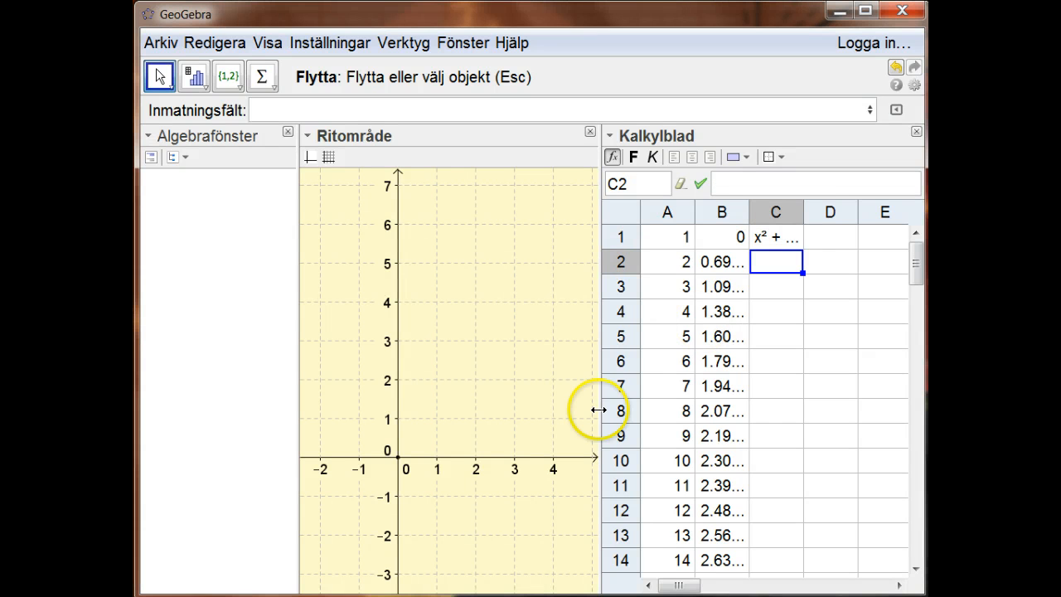
# Step: Fill the circle formula in cell C1 down to cell C14
pyautogui.click(395, 458)
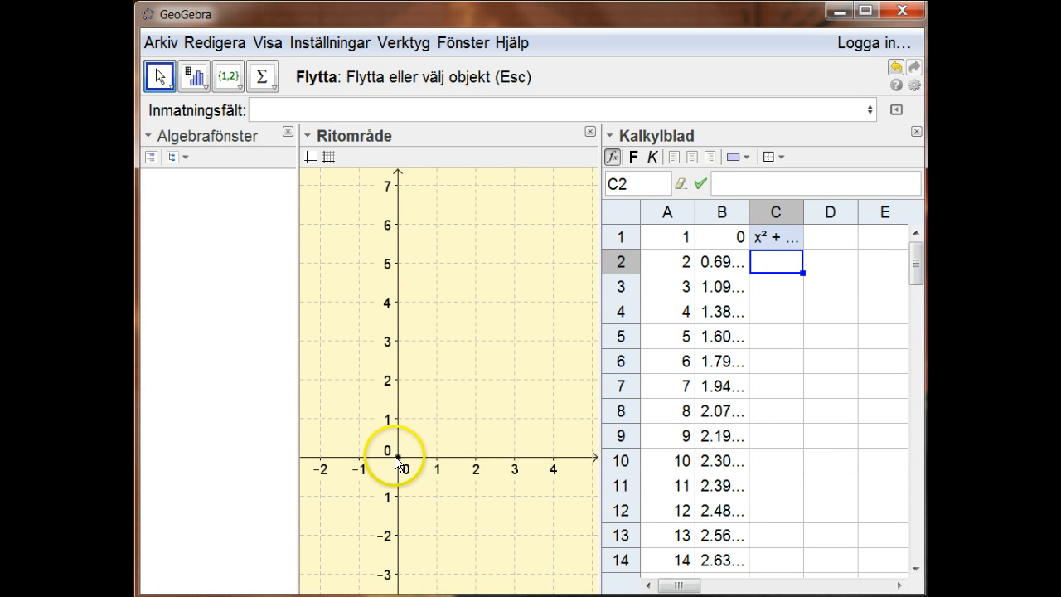
pyautogui.click(779, 237)
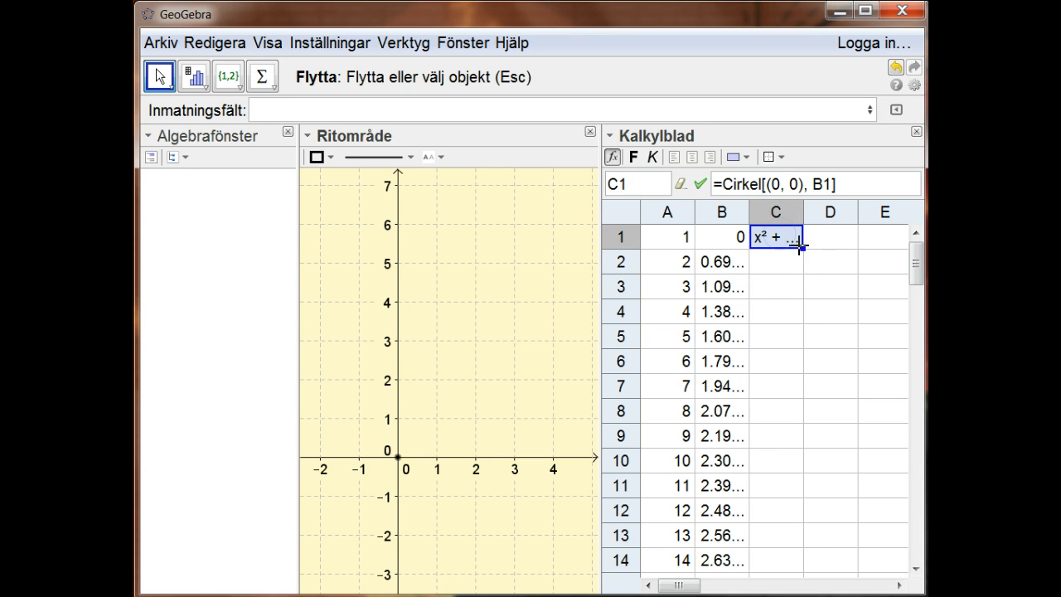
pyautogui.moveTo(798, 244); pyautogui.dragTo(811, 561)
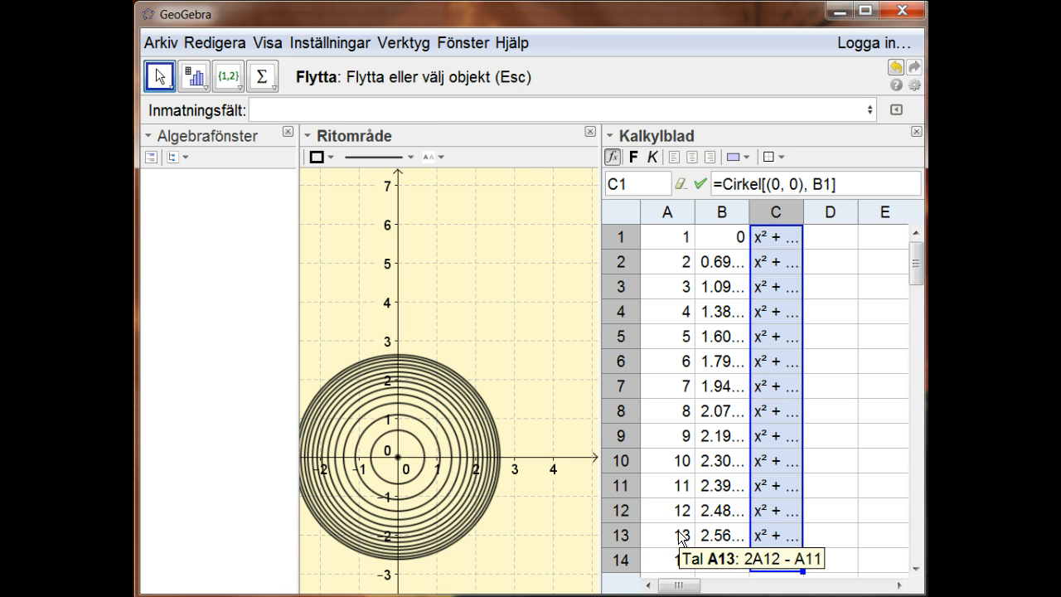
# Step: Colour the circle in cell C4 red and set its line thickness to 5 in its properties
pyautogui.click(769, 313)
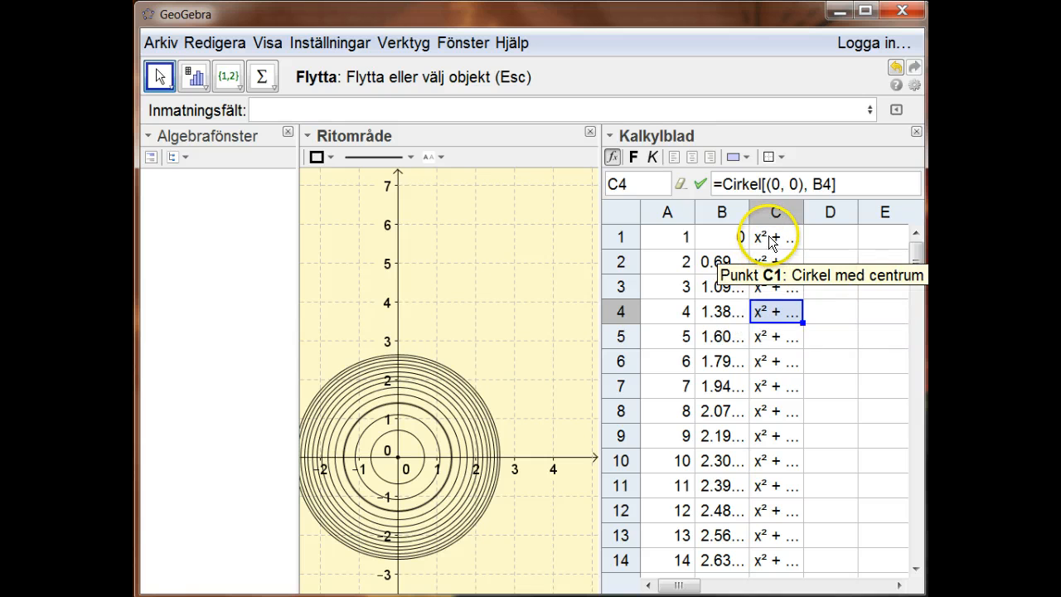
pyautogui.rightClick(779, 308)
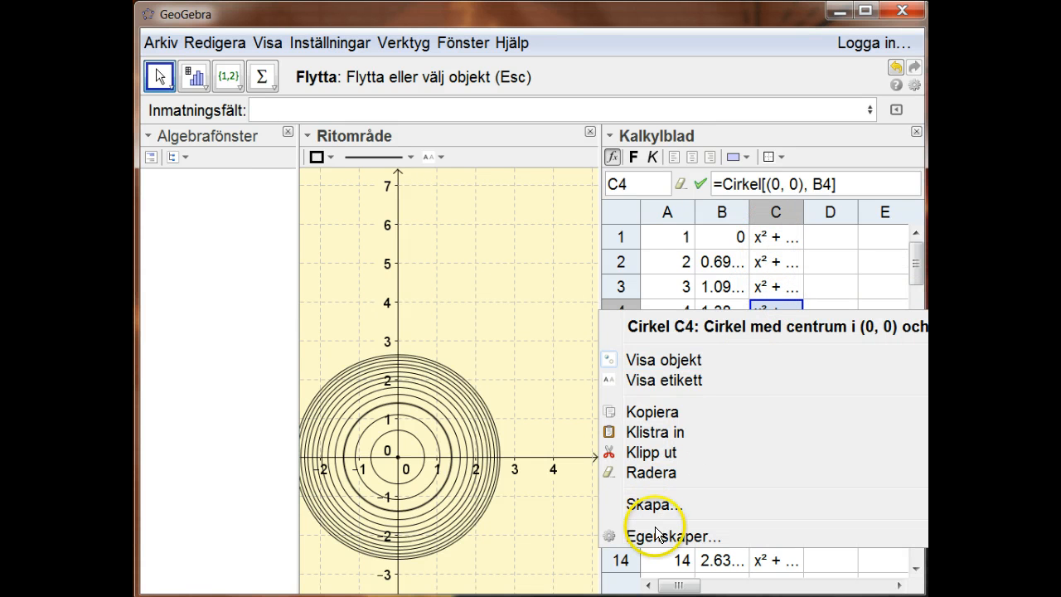
pyautogui.click(656, 539)
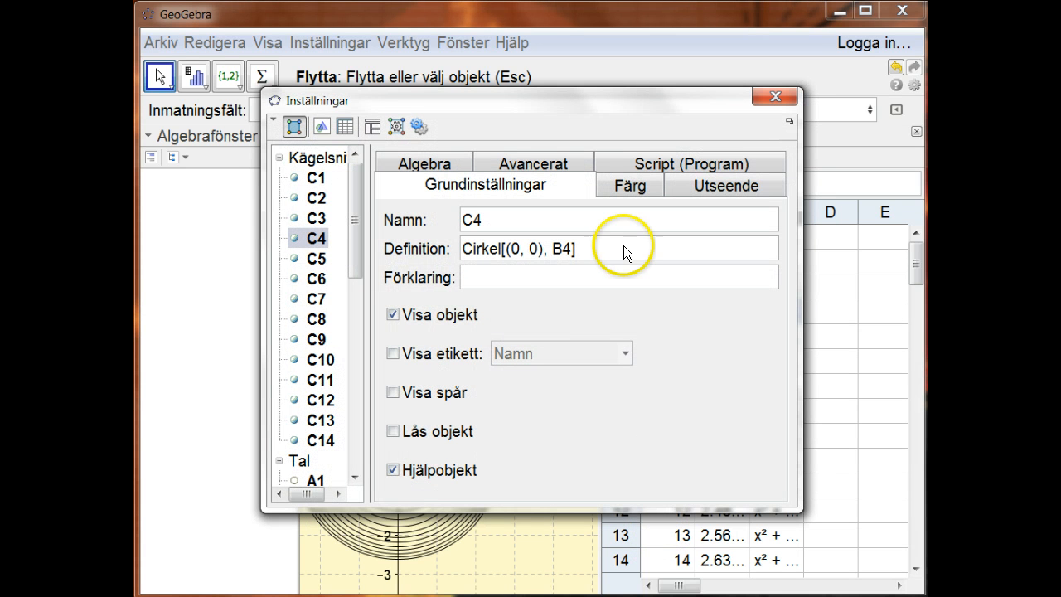
pyautogui.click(628, 180)
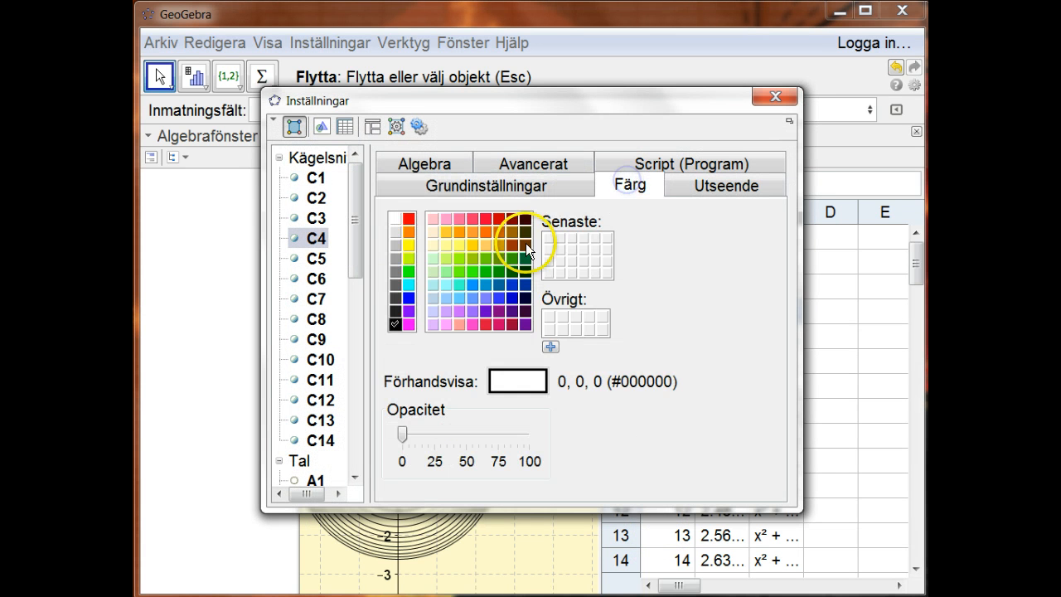
pyautogui.click(487, 219)
pyautogui.click(683, 184)
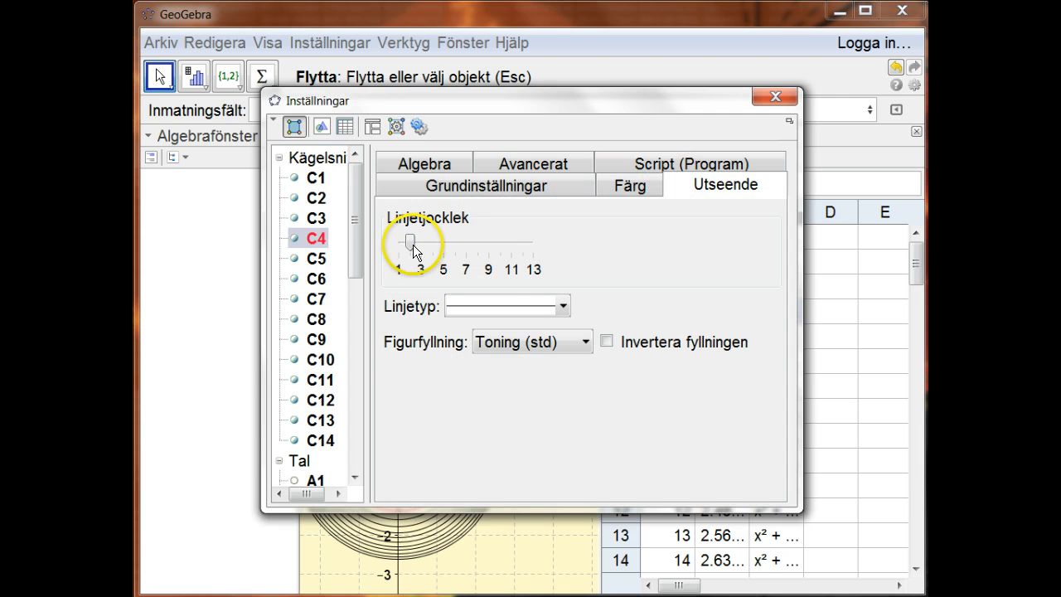
pyautogui.moveTo(413, 245); pyautogui.dragTo(444, 242)
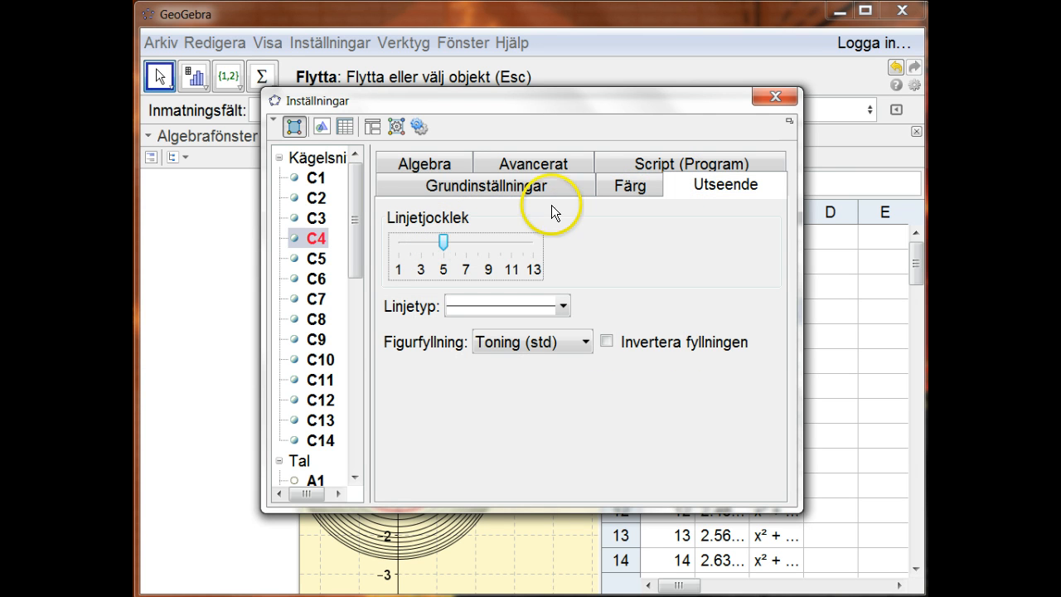
pyautogui.click(773, 96)
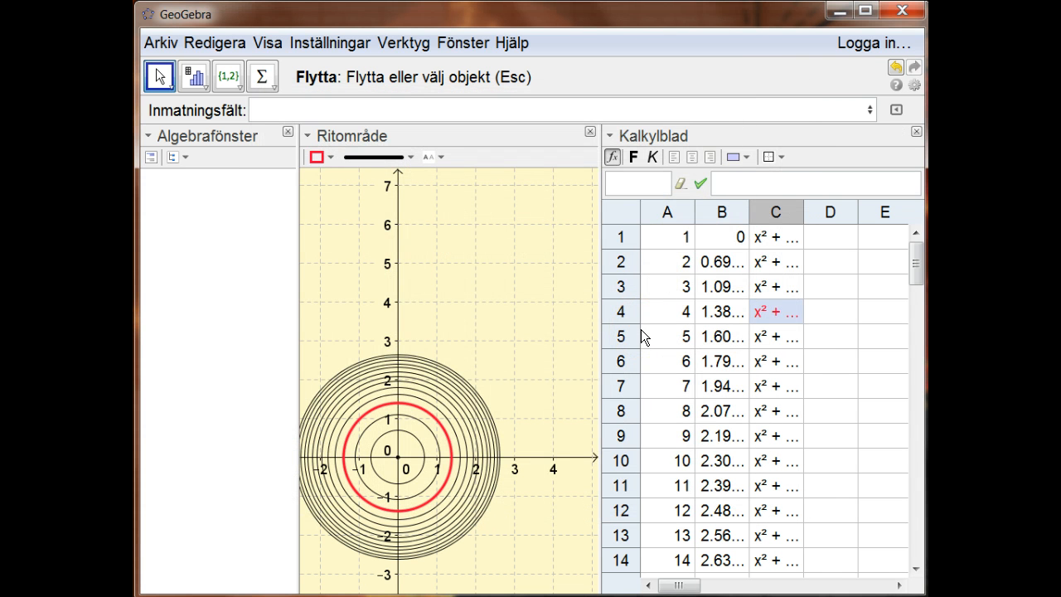
# Step: Set the line thickness of the circle in cell C1 to 7 in its properties
pyautogui.moveTo(641, 330)
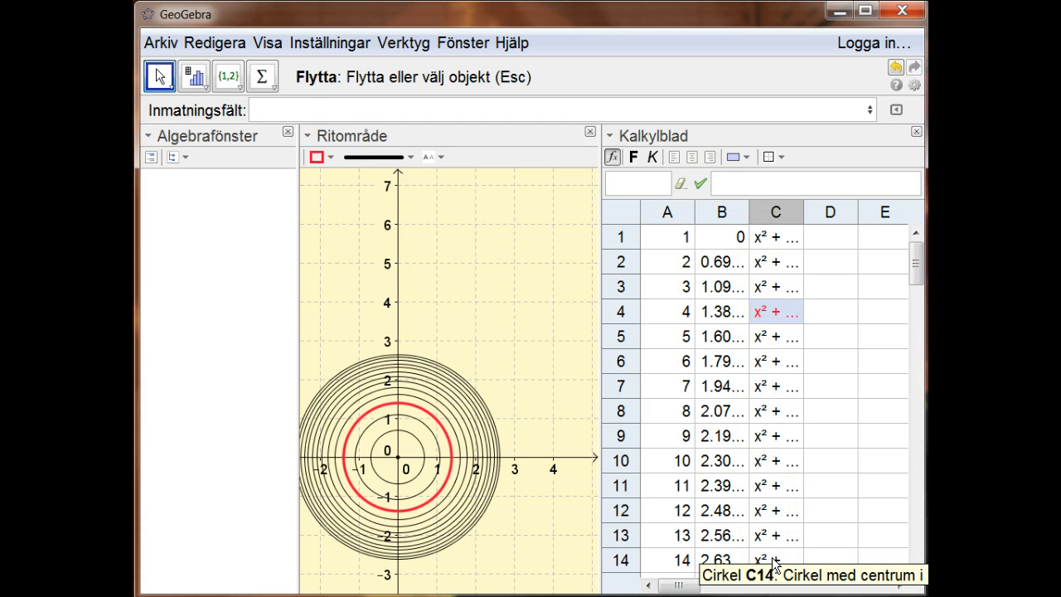
pyautogui.click(776, 238)
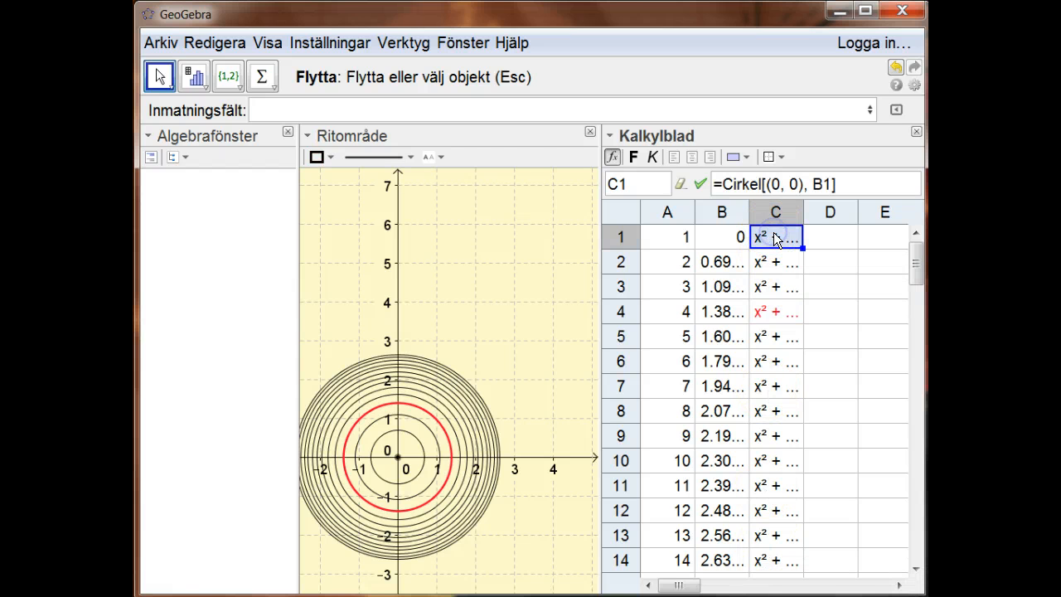
pyautogui.rightClick(774, 234)
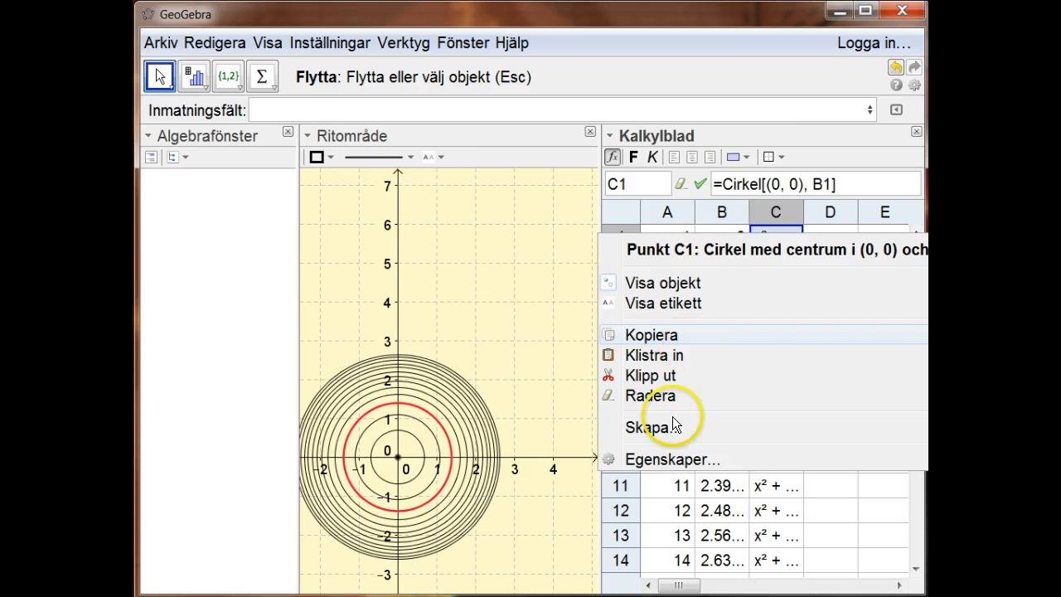
pyautogui.click(673, 461)
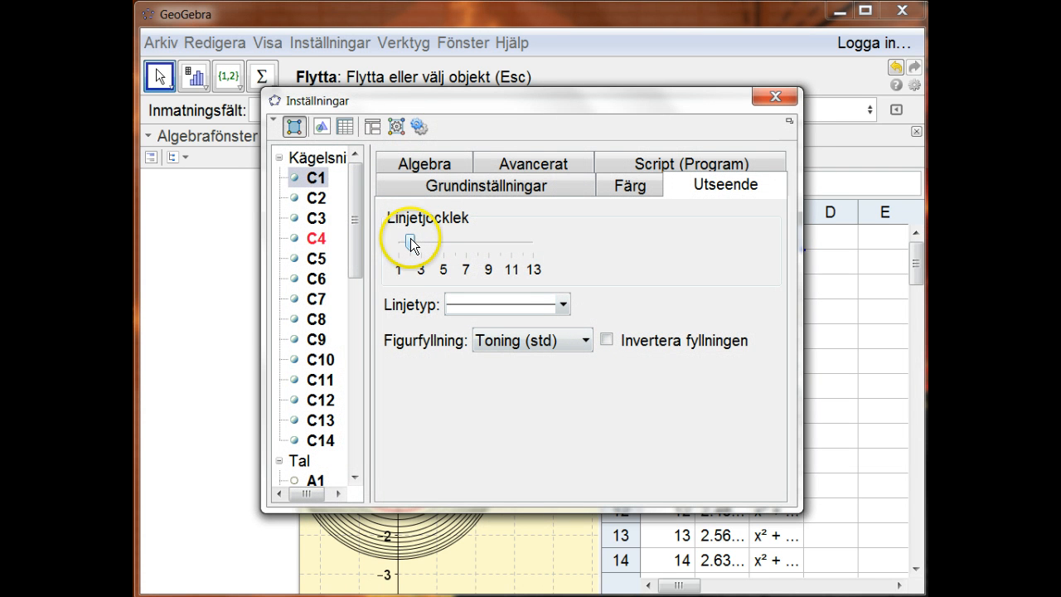
pyautogui.moveTo(410, 241); pyautogui.dragTo(467, 247)
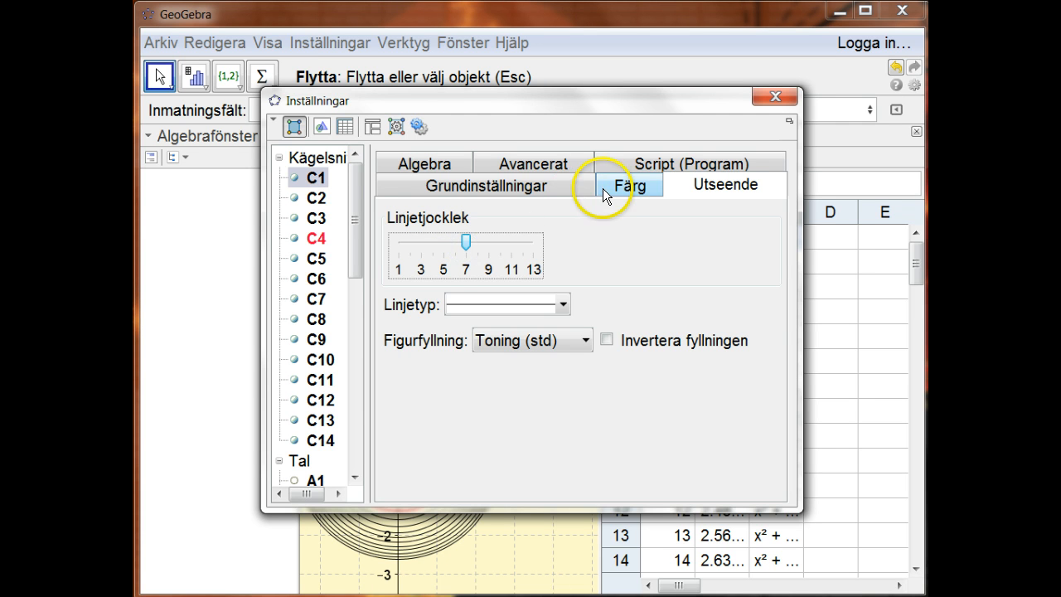
# Step: Set the dynamic colours of the circle in cell C1 to red B1/3 and green 1-B1/3 in its advanced properties
pyautogui.click(554, 165)
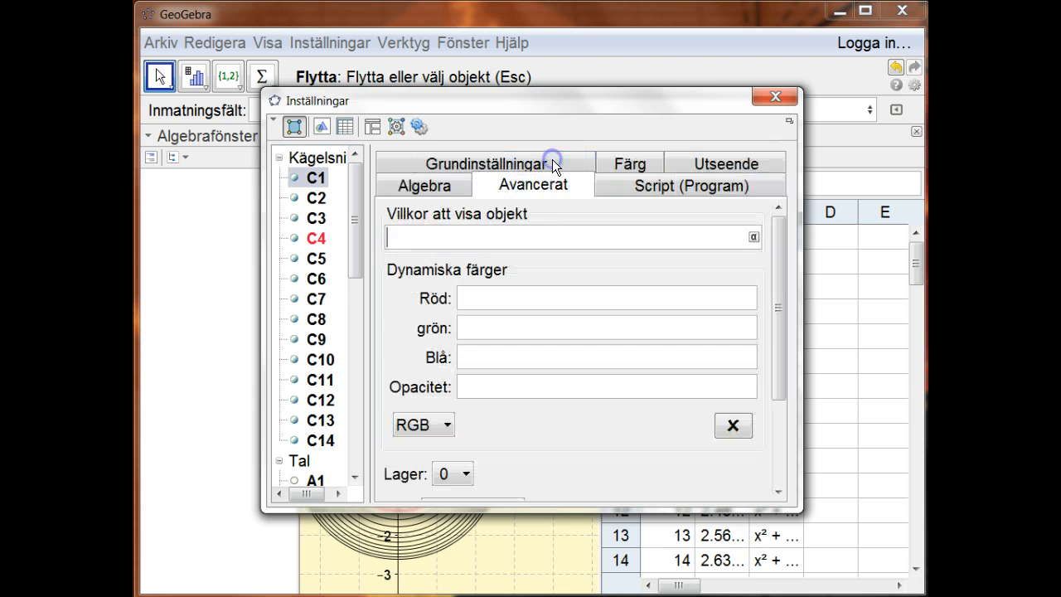
pyautogui.click(481, 297)
pyautogui.write('3')
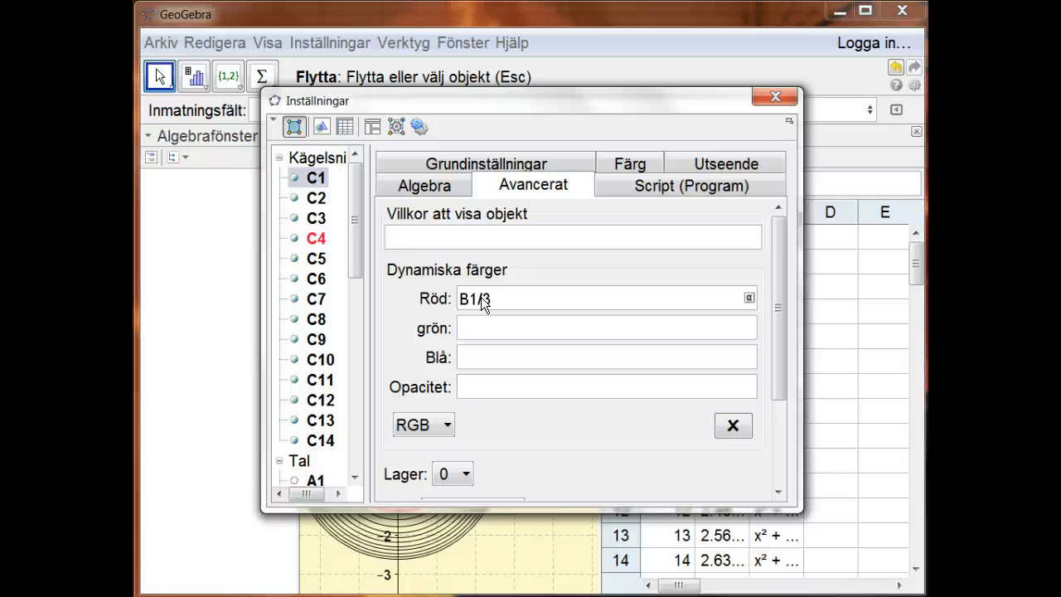
pyautogui.press('Tab')
pyautogui.press('BackSpace')
pyautogui.write('1-B1/3')
pyautogui.press('Tab')
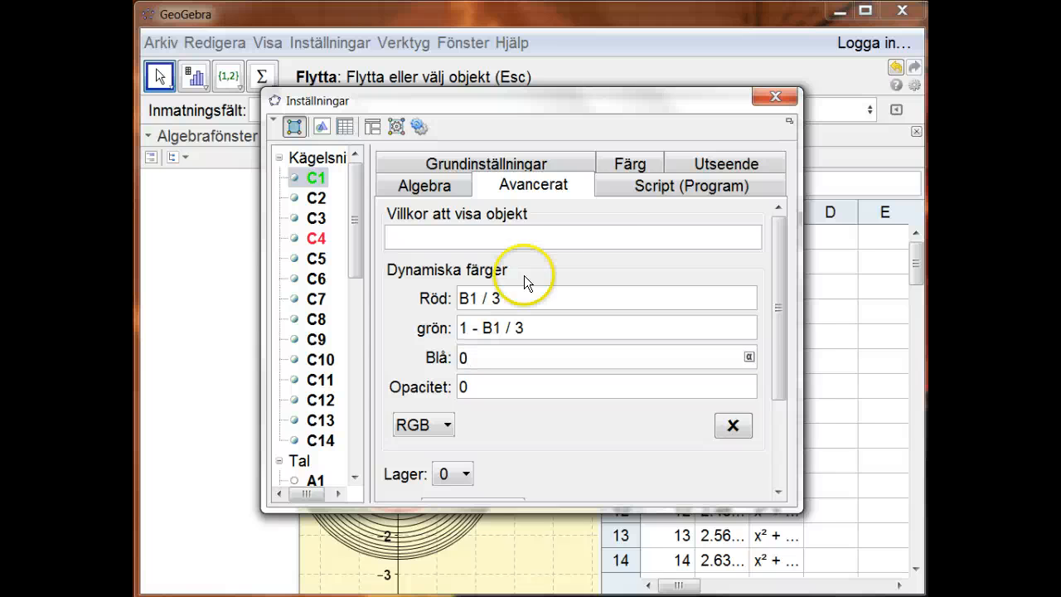
pyautogui.press('Tab')
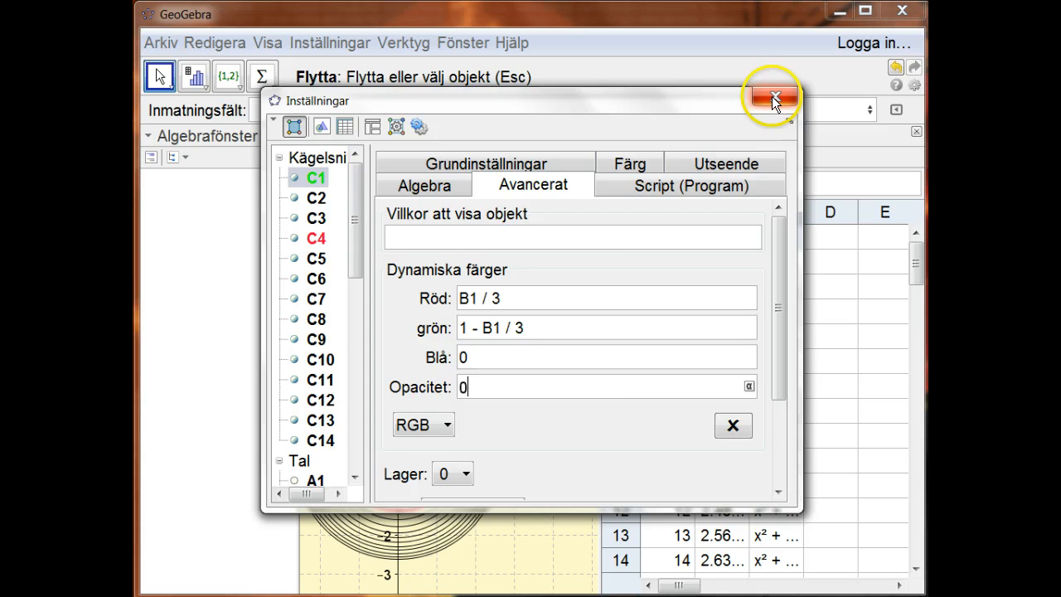
pyautogui.click(772, 97)
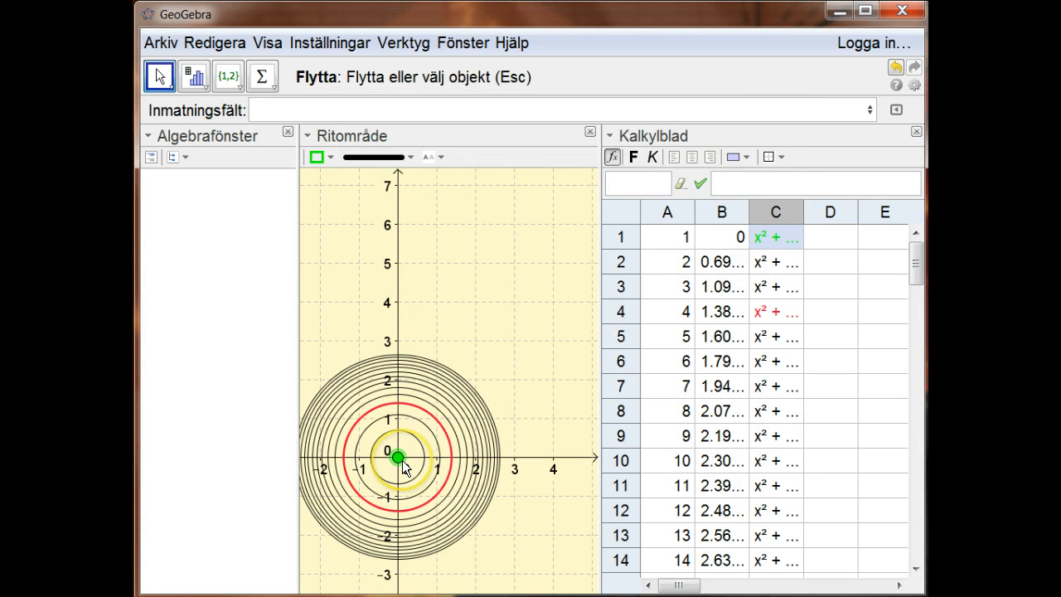
# Step: Fill the dynamically coloured circle in cell C1 down to cell C14 again, then deselect the cells
pyautogui.click(778, 238)
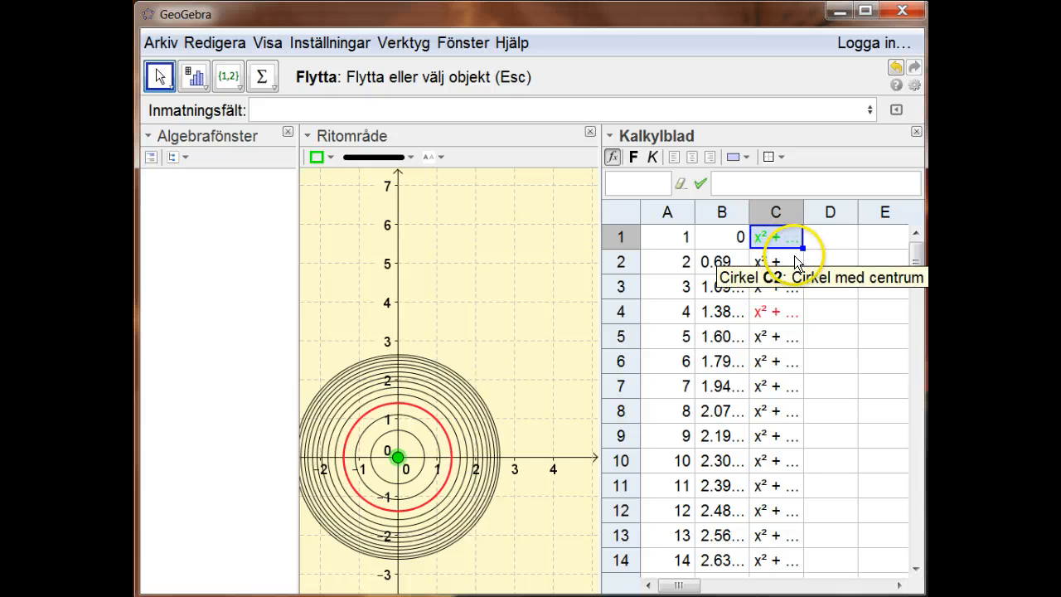
pyautogui.moveTo(802, 247); pyautogui.dragTo(793, 564)
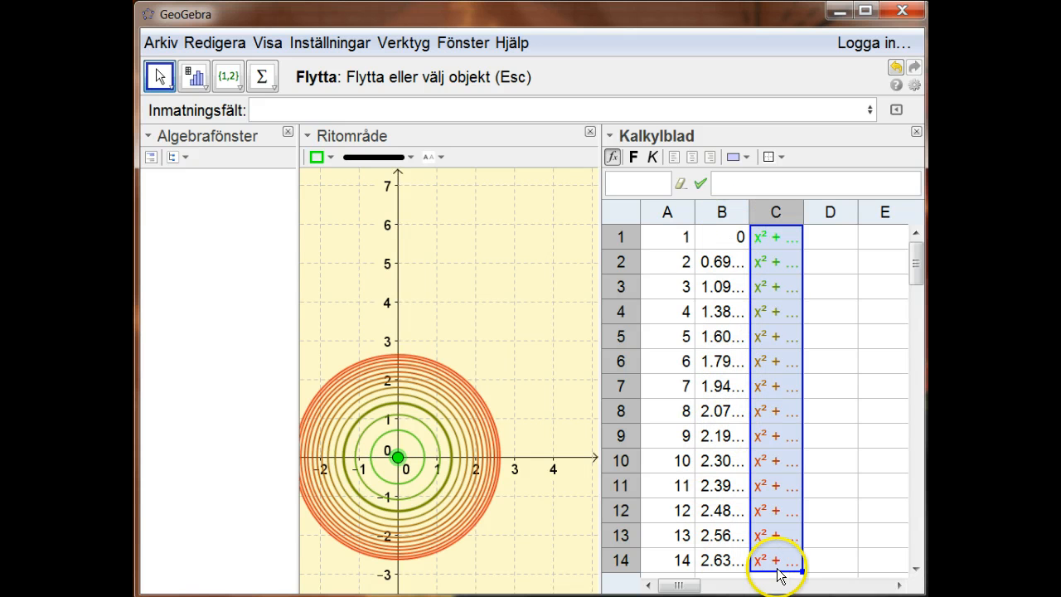
pyautogui.click(566, 437)
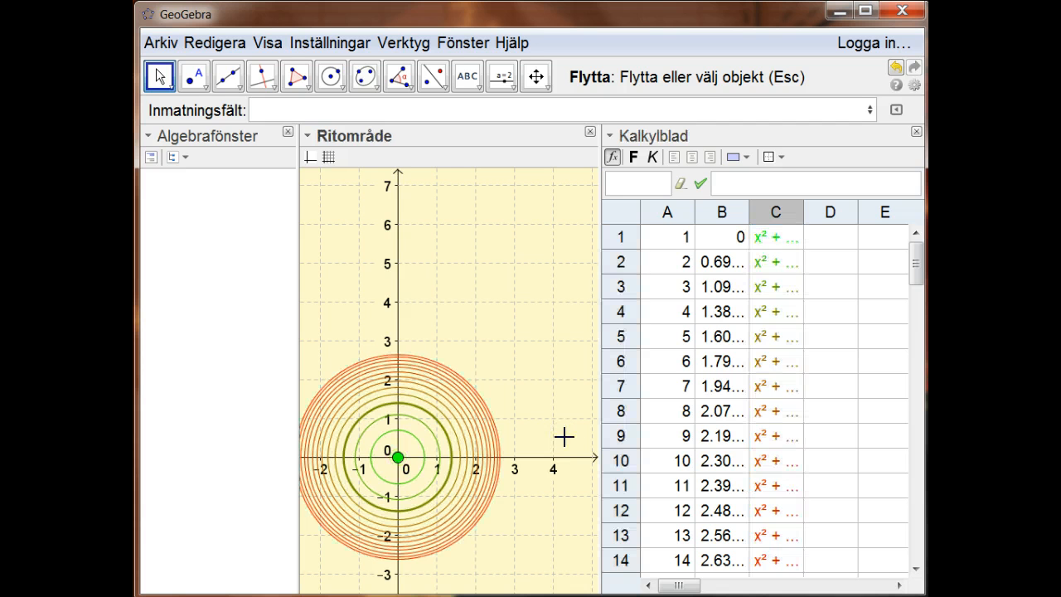
# Step: Inspect the line thickness, colour and dynamic colour formulas in the properties of the circle in cell C4
pyautogui.click(444, 433)
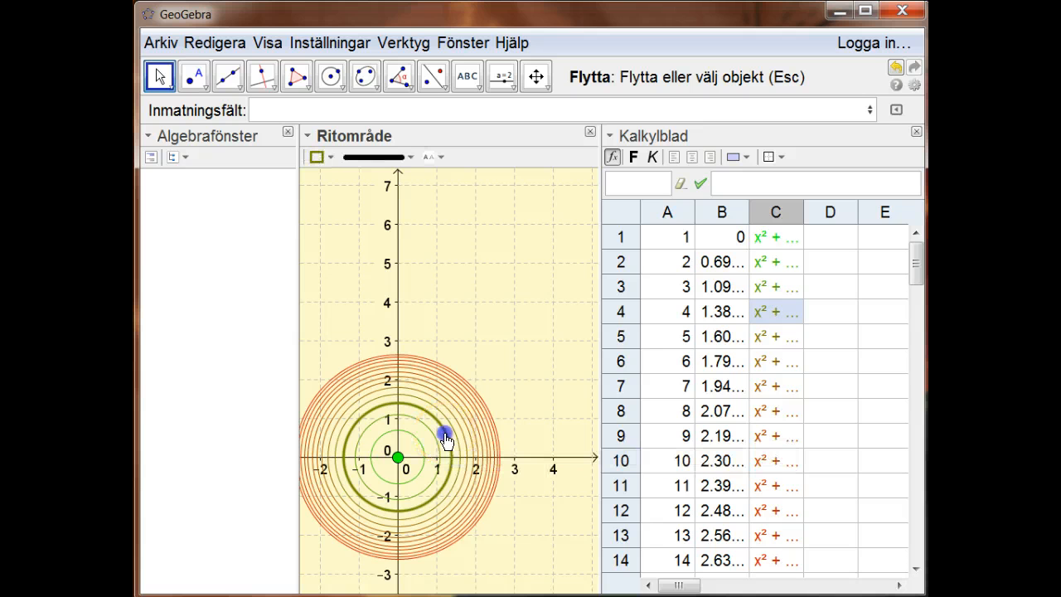
pyautogui.rightClick(768, 309)
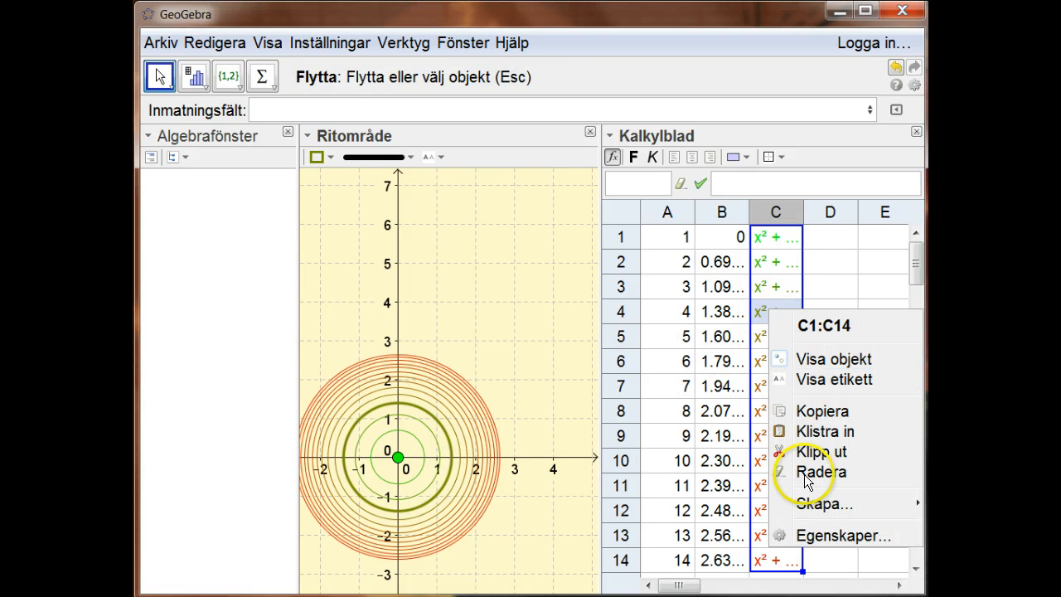
pyautogui.click(809, 538)
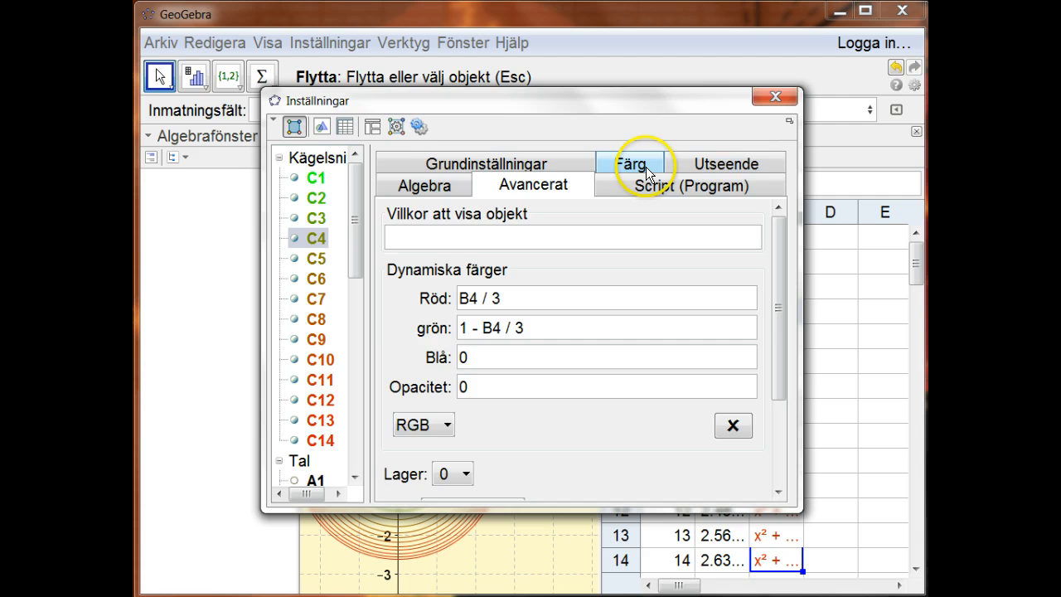
pyautogui.click(691, 163)
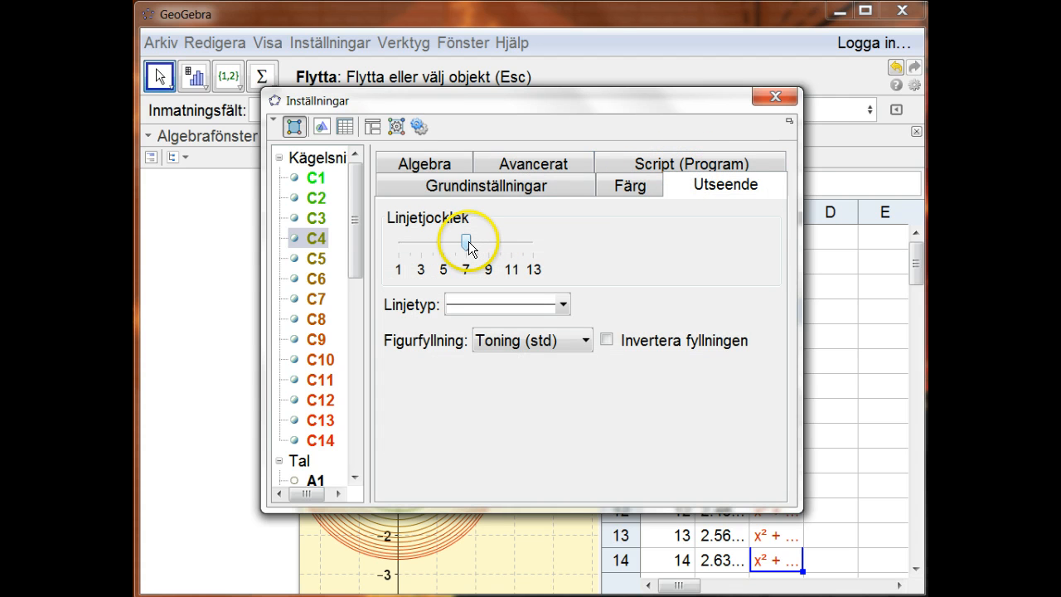
pyautogui.click(627, 185)
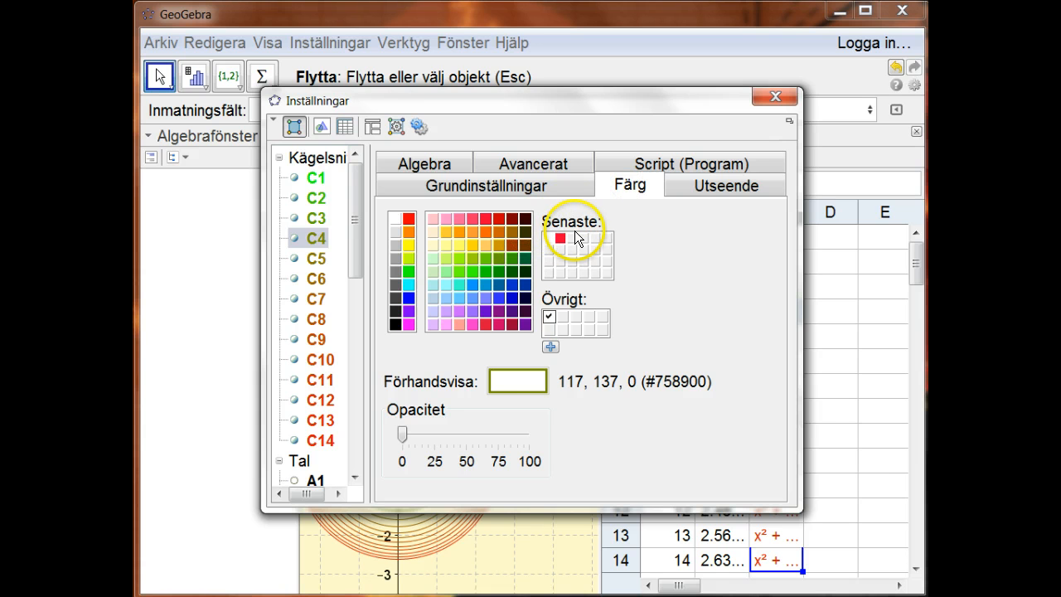
pyautogui.click(535, 163)
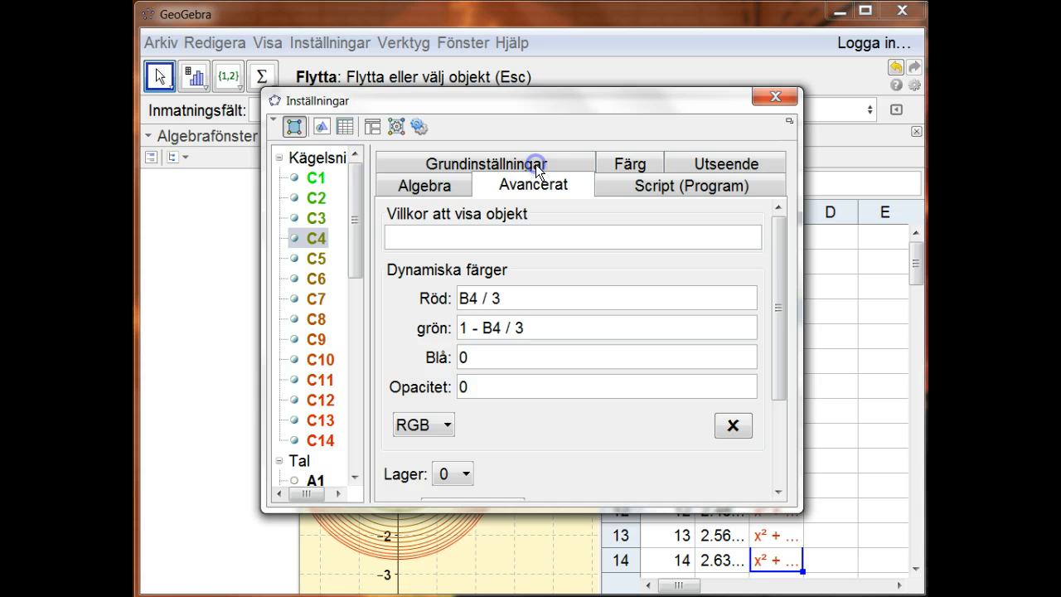
pyautogui.click(781, 98)
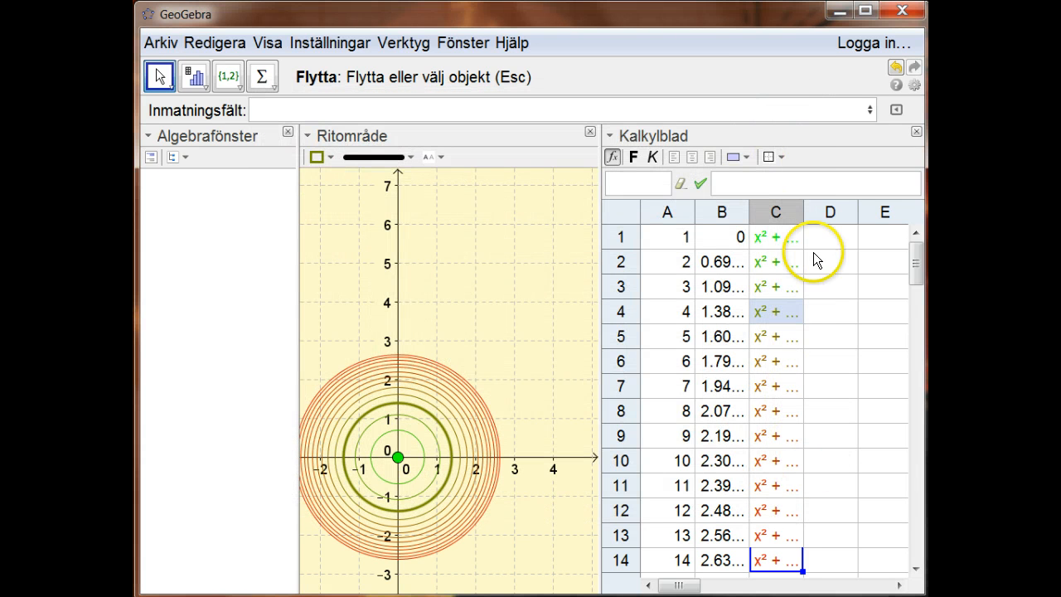
# Step: Examine the circles in column C by selecting cells C1, C14, C6 and C4 and comparing their formulas and colours
pyautogui.click(779, 236)
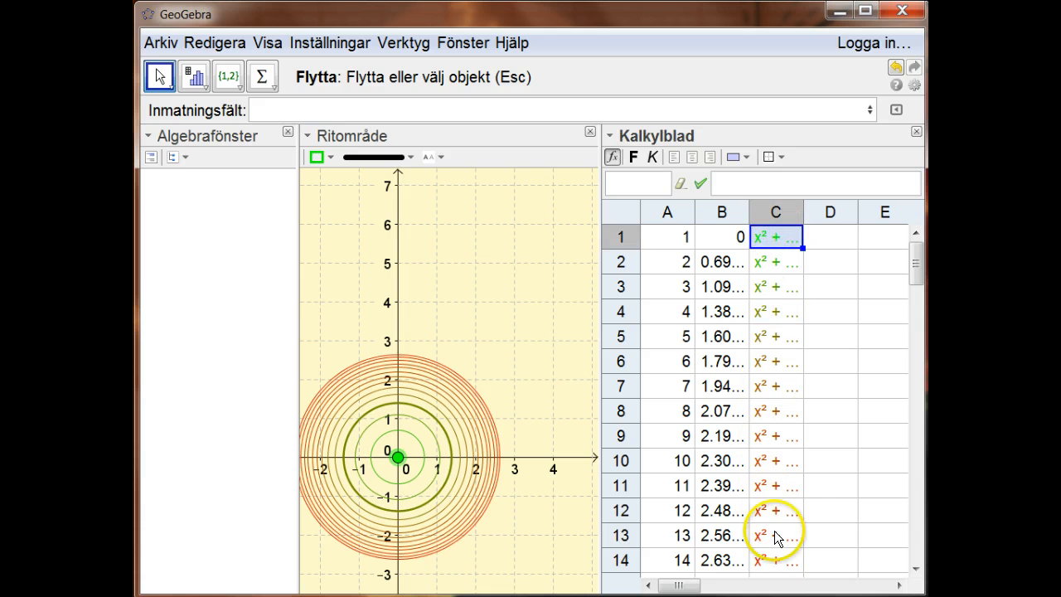
pyautogui.click(777, 562)
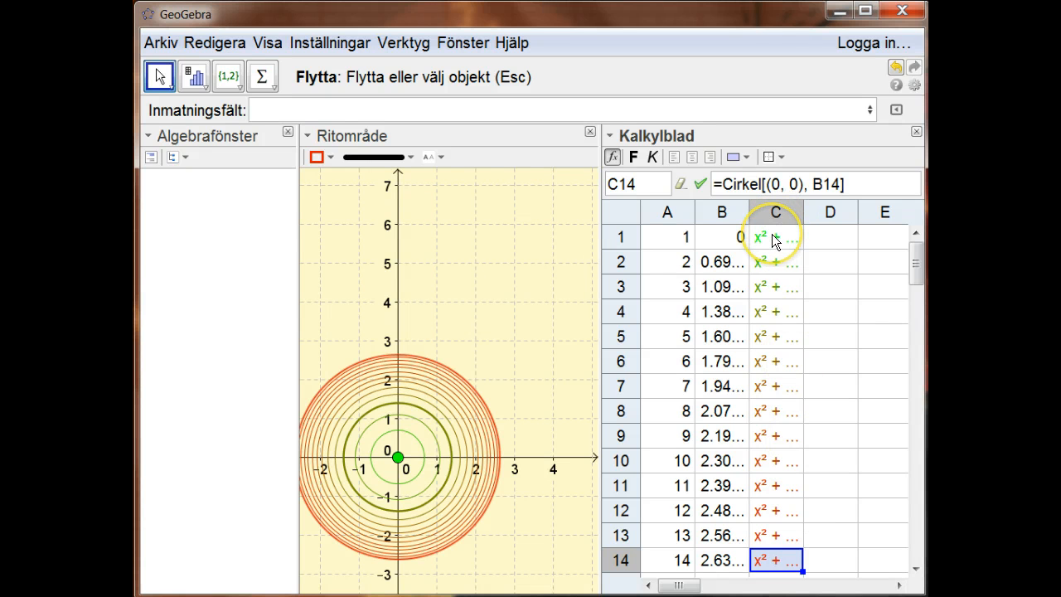
pyautogui.click(765, 365)
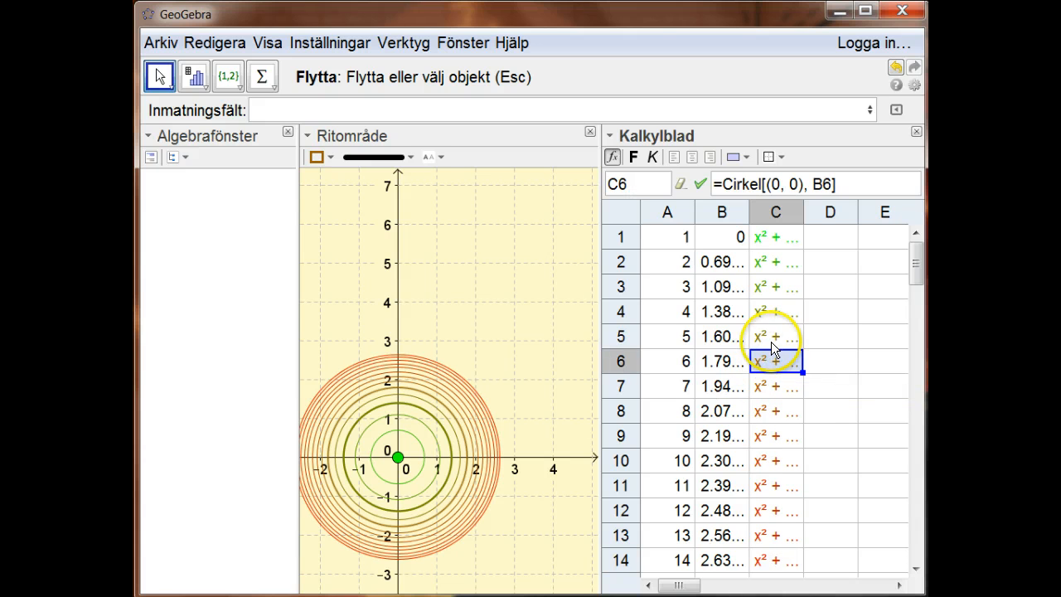
pyautogui.click(772, 325)
pyautogui.click(772, 311)
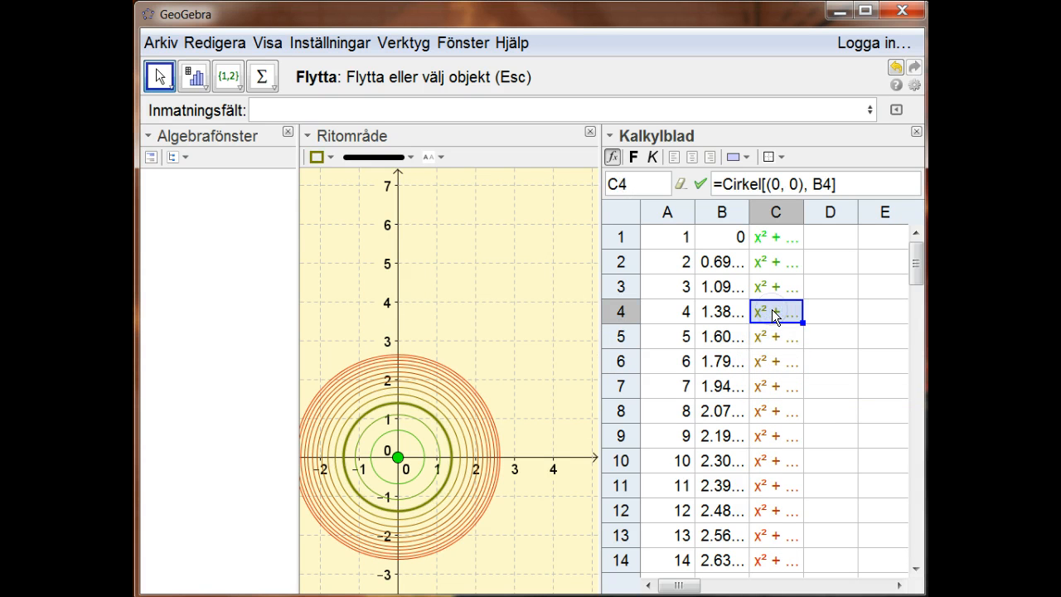